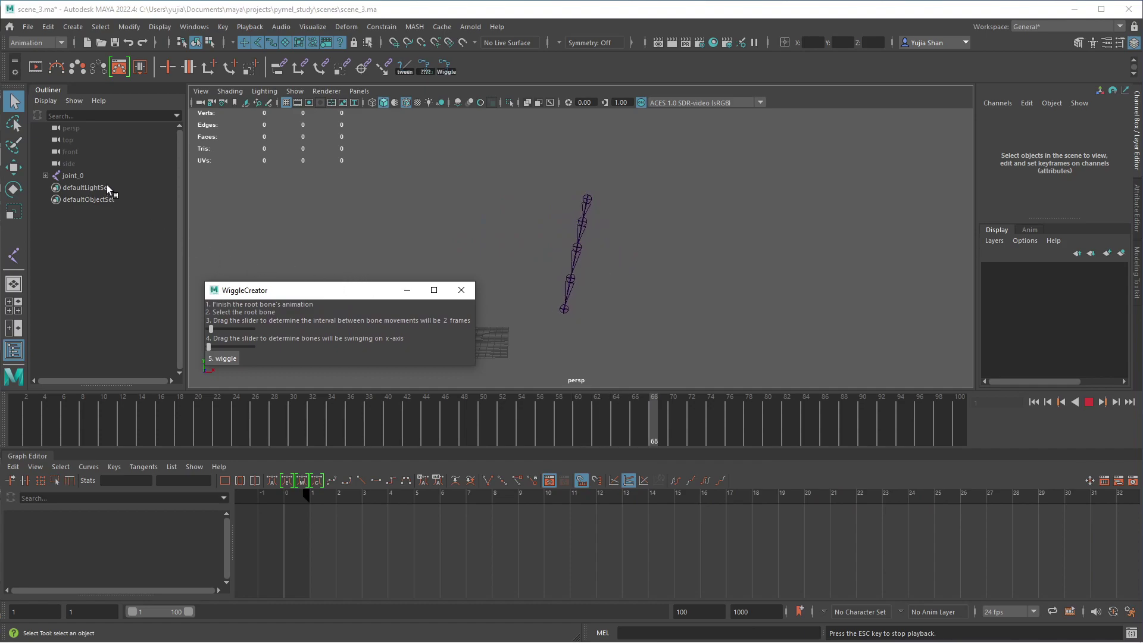
Stop playback and apply a wiggle to the joint_0 chain with a 9-frame interval between bone movements, swinging on the Z-axis
{"action": "left_click", "coordinate": [62, 177]}
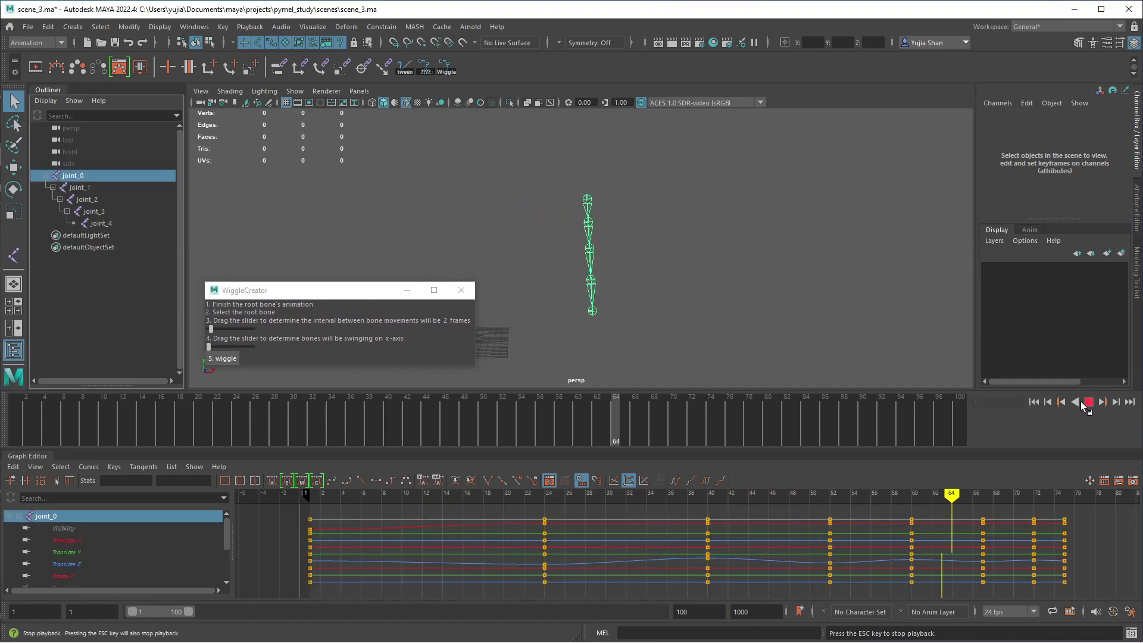
{"action": "key", "text": "Escape"}
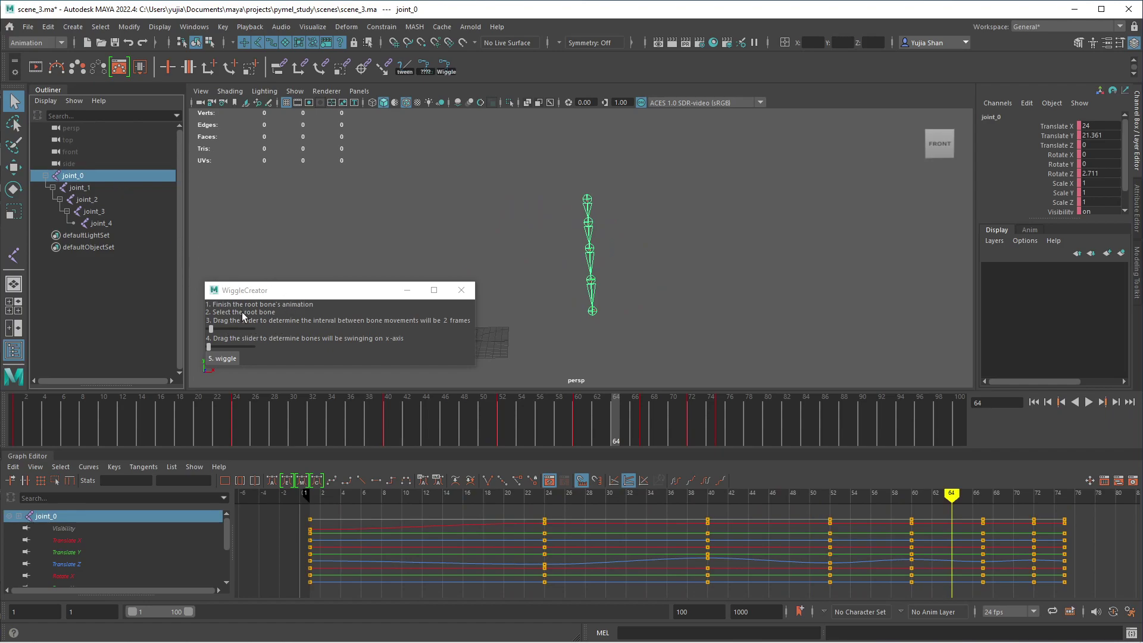
{"action": "mouse_move", "coordinate": [211, 325]}
{"action": "left_mouse_down"}
{"action": "mouse_move", "coordinate": [238, 330]}
{"action": "mouse_move", "coordinate": [226, 332]}
{"action": "left_mouse_up"}
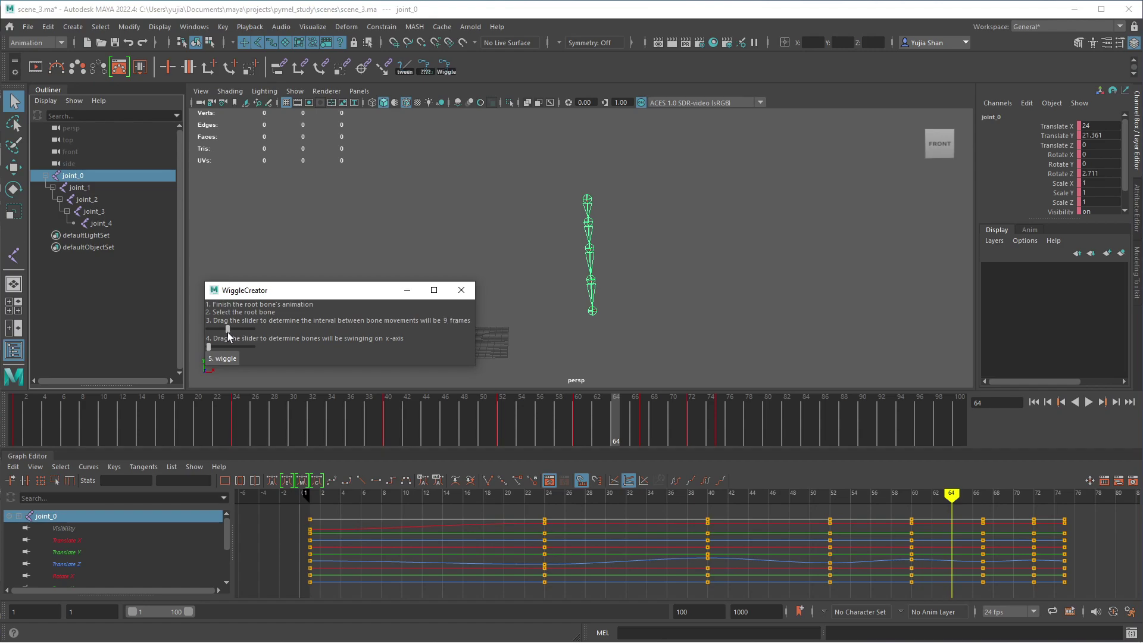
{"action": "left_click", "coordinate": [228, 345]}
{"action": "left_click", "coordinate": [234, 358]}
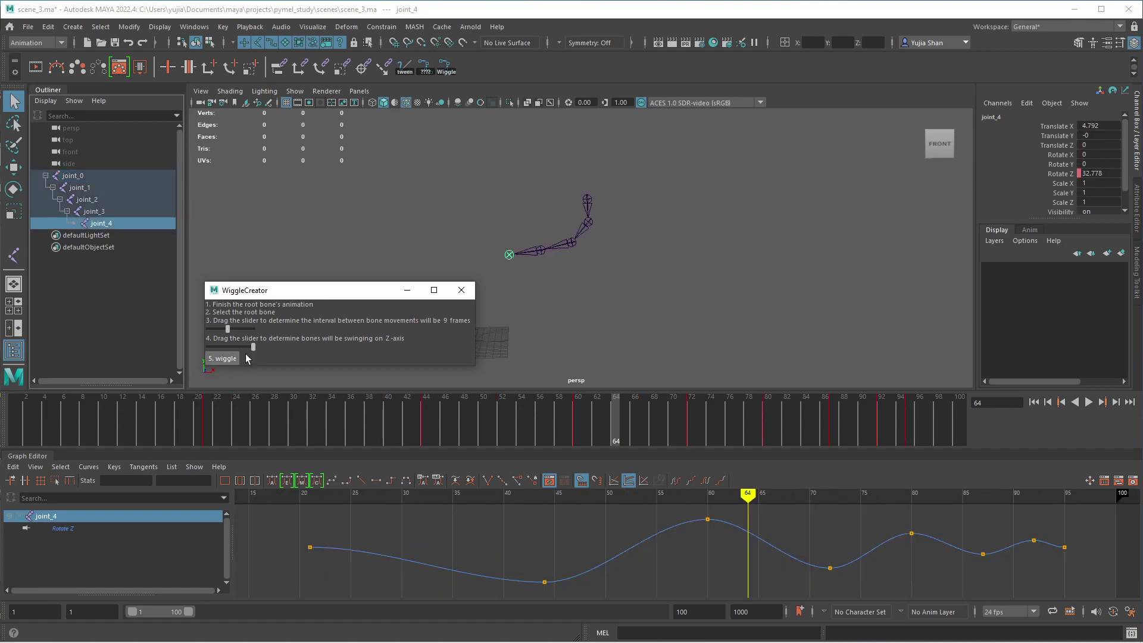
Play back the joint chain's wiggle animation, stop it, and close the WiggleCreator window
{"action": "left_click", "coordinate": [1088, 402]}
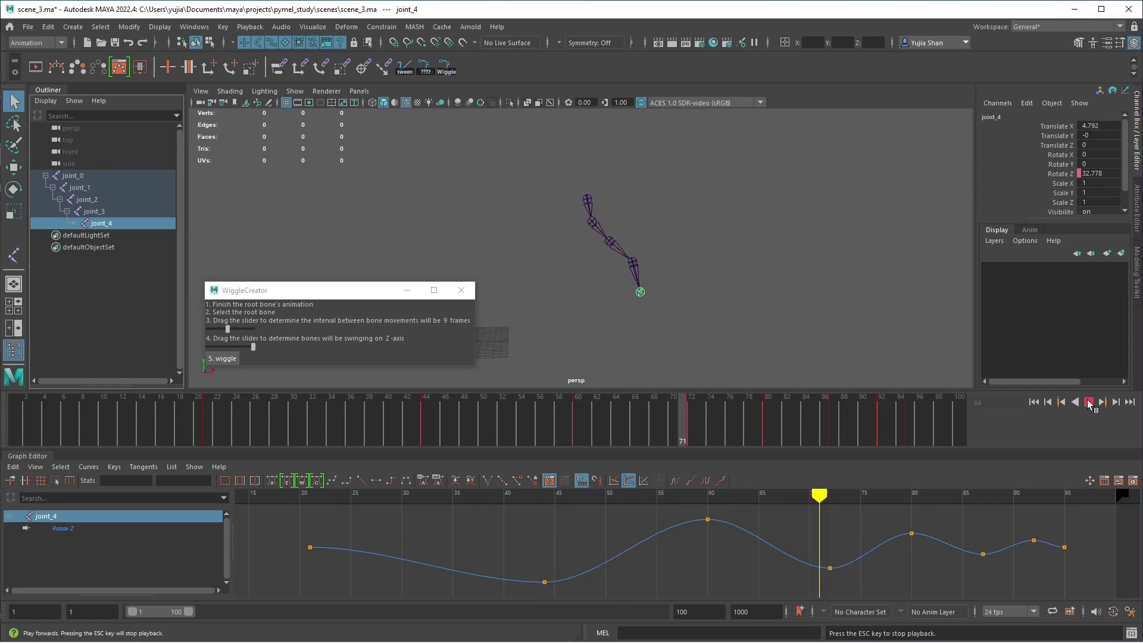
{"action": "left_click", "coordinate": [1089, 403]}
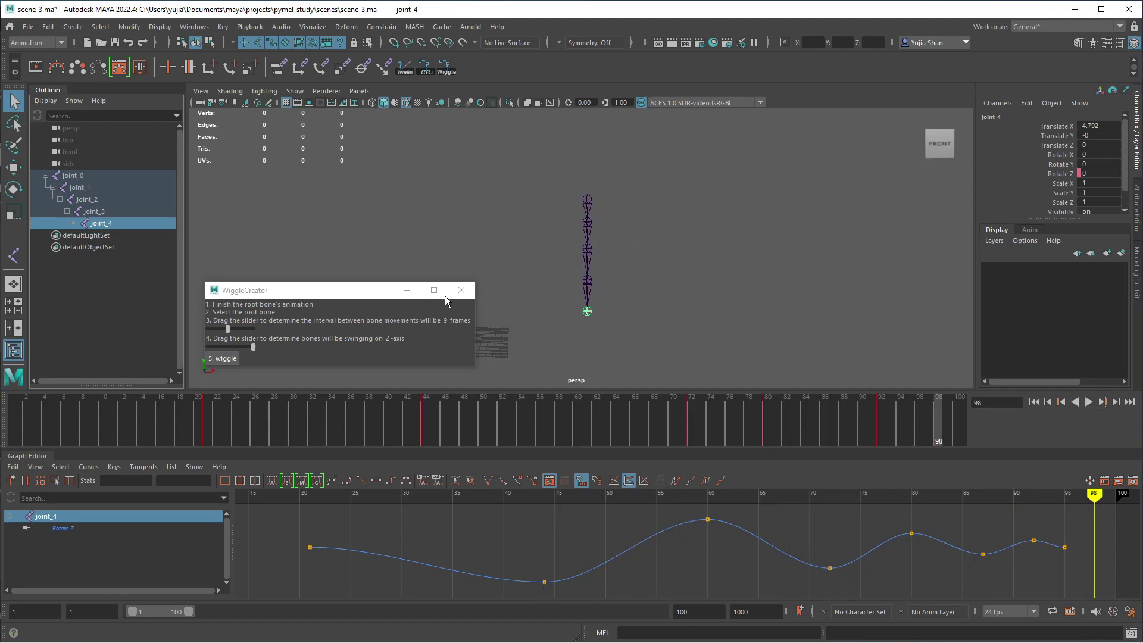
{"action": "left_click", "coordinate": [472, 291]}
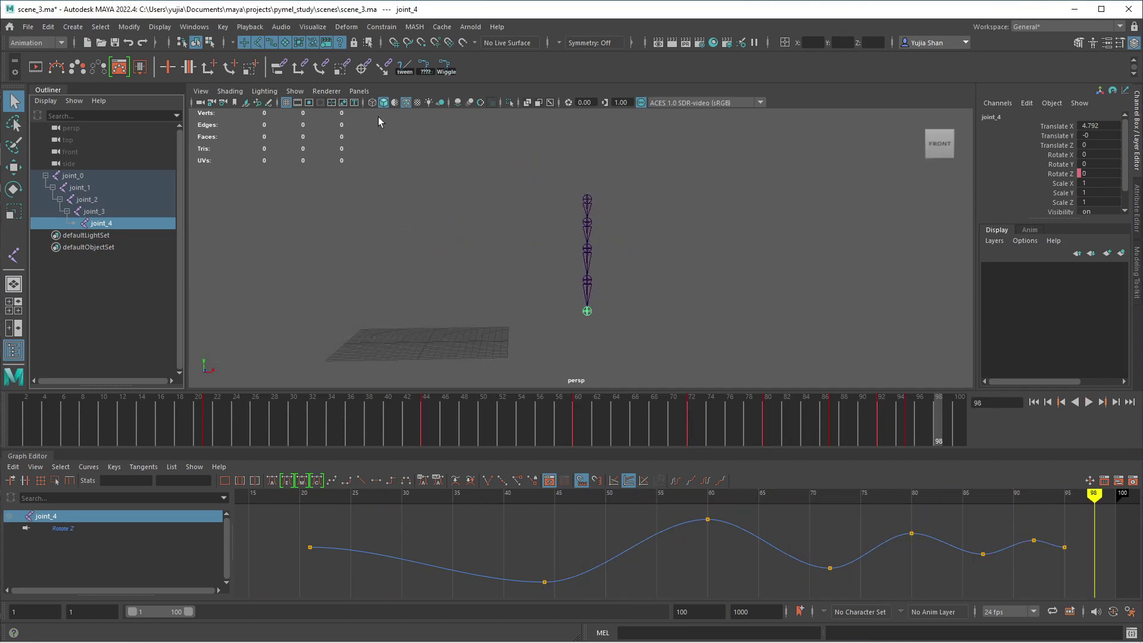
Tween joint_4's Rotate Z at frame 30 between its neighbouring keys, reset the slider, and close the tweener
{"action": "left_click", "coordinate": [409, 69]}
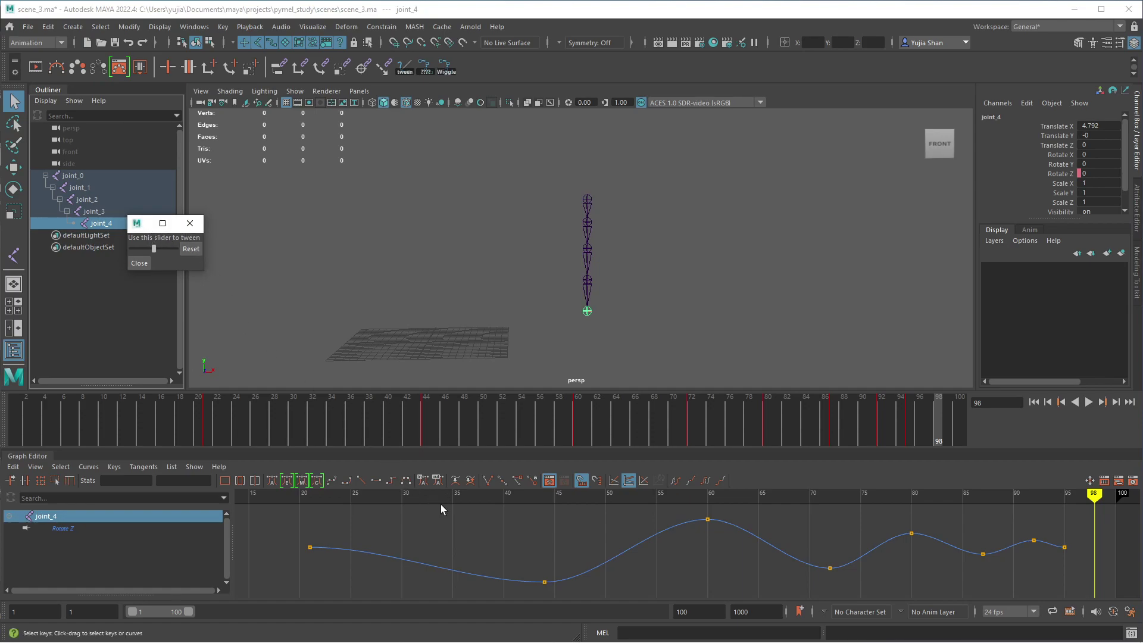
{"action": "left_click", "coordinate": [464, 423]}
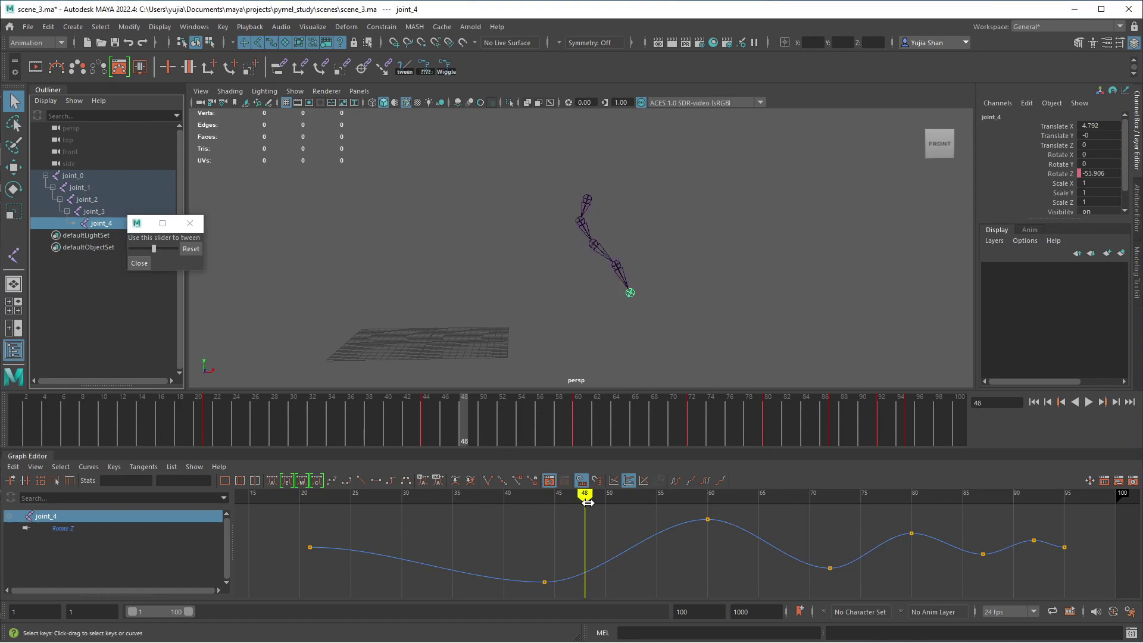
{"action": "left_click_drag", "start_coordinate": [587, 502], "coordinate": [402, 495]}
{"action": "left_click", "coordinate": [154, 248]}
{"action": "left_click_drag", "start_coordinate": [173, 254], "coordinate": [134, 250]}
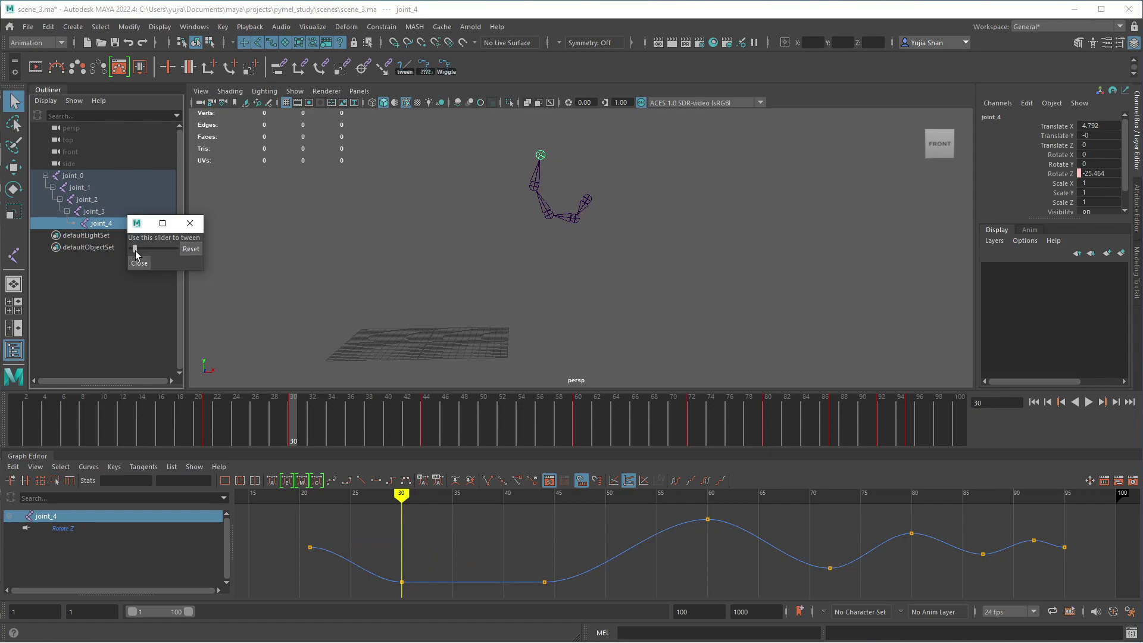
{"action": "left_click", "coordinate": [159, 248]}
{"action": "left_click", "coordinate": [192, 250]}
{"action": "left_click", "coordinate": [156, 247]}
{"action": "left_click", "coordinate": [139, 263]}
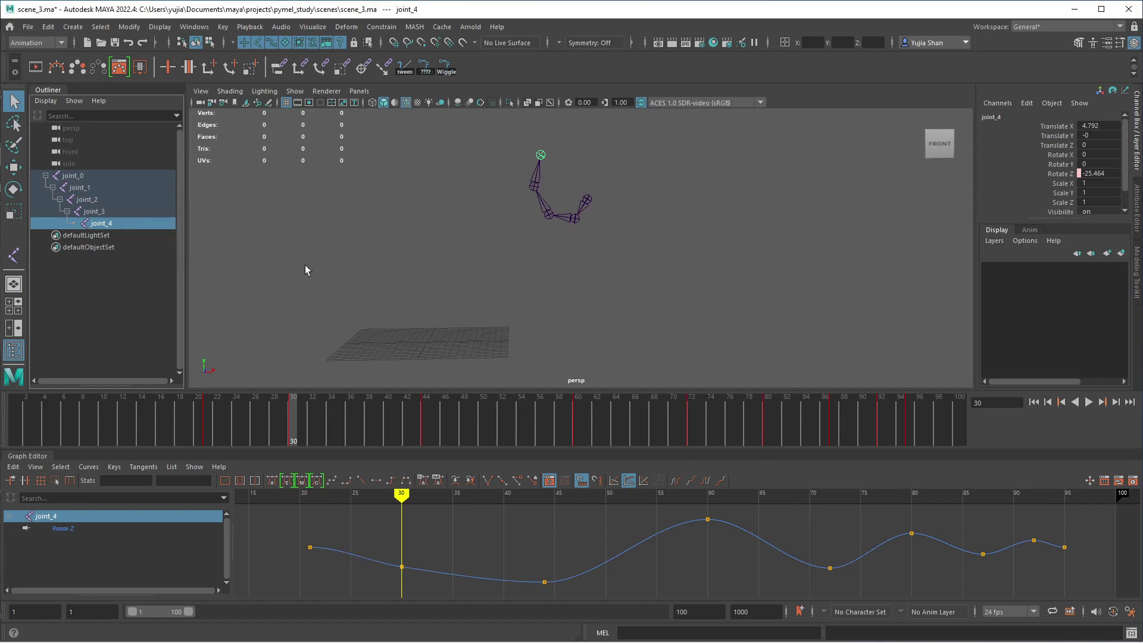
Open scene_2.ma without saving the changes to scene_3.ma
{"action": "key", "text": "ctrl+o"}
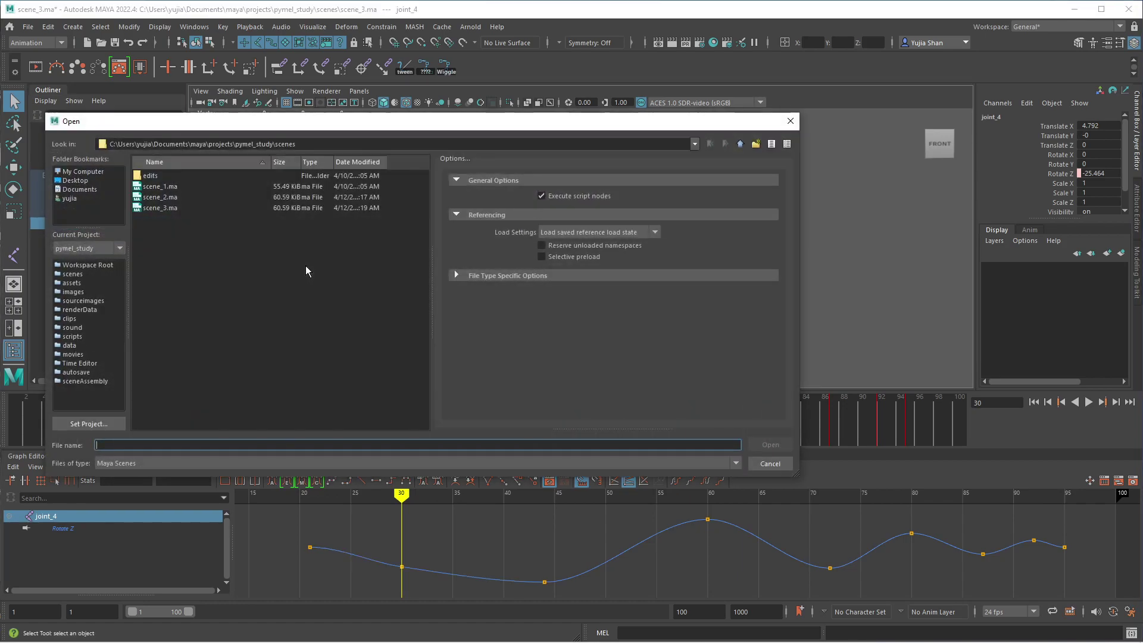
{"action": "left_click", "coordinate": [199, 196]}
{"action": "left_click", "coordinate": [770, 445]}
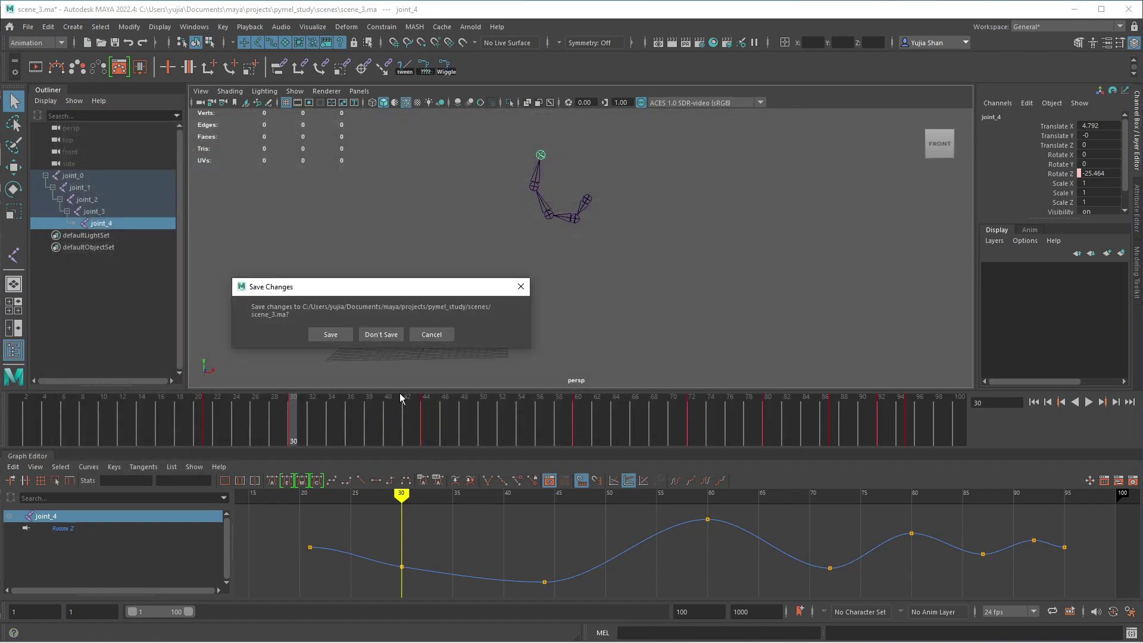
{"action": "left_click", "coordinate": [396, 335]}
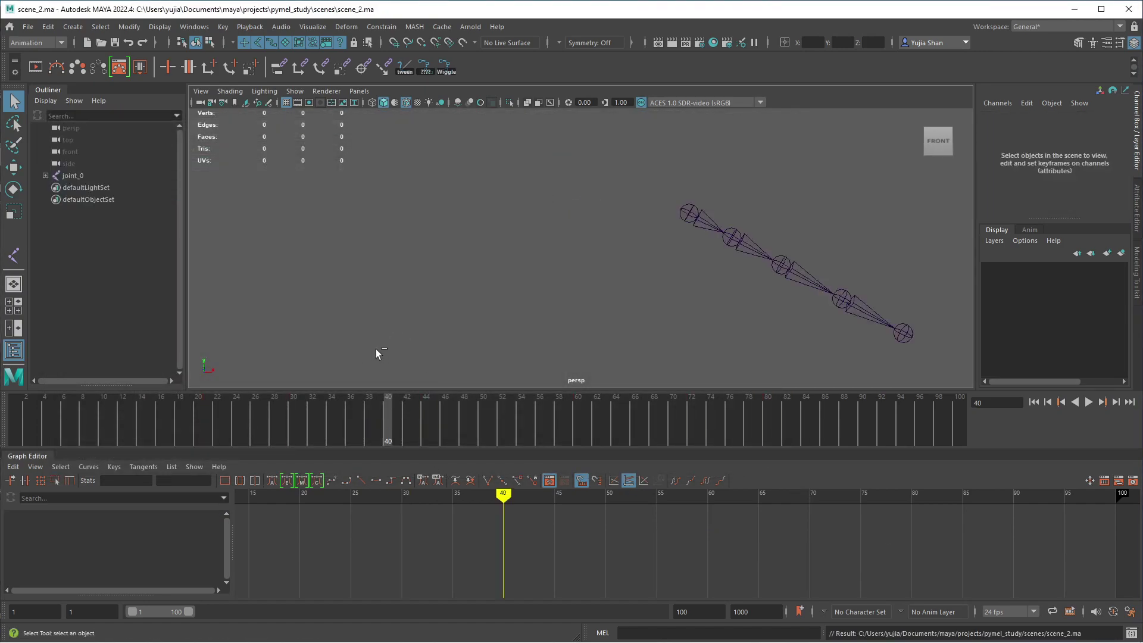
Open scene_1.ma from the pymel_study scenes folder
{"action": "key", "text": "ctrl+o"}
{"action": "left_click", "coordinate": [217, 187]}
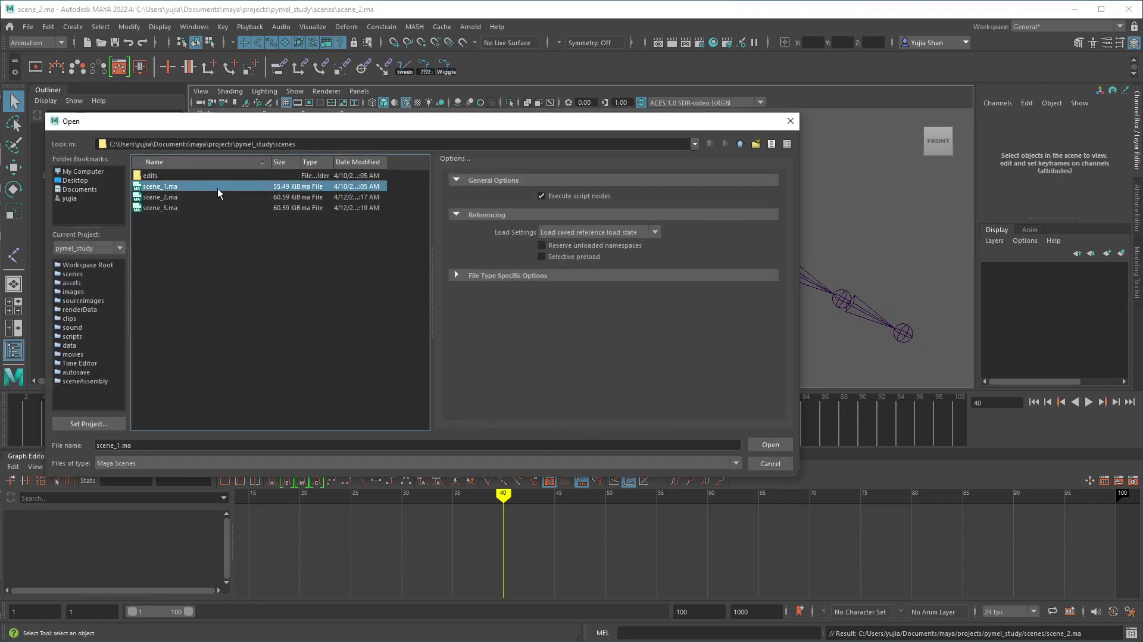
{"action": "left_click", "coordinate": [773, 446]}
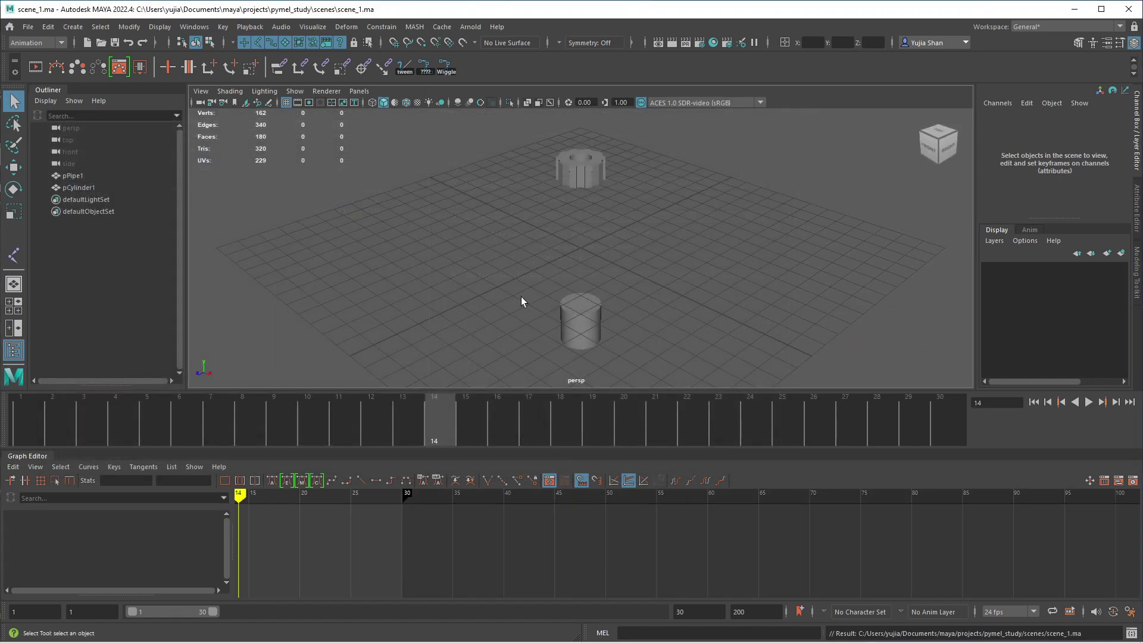
Check the keys of pCylinder1 and pPipe1, and delete the cylinder's Translate Y key at frame 14
{"action": "left_click", "coordinate": [589, 316]}
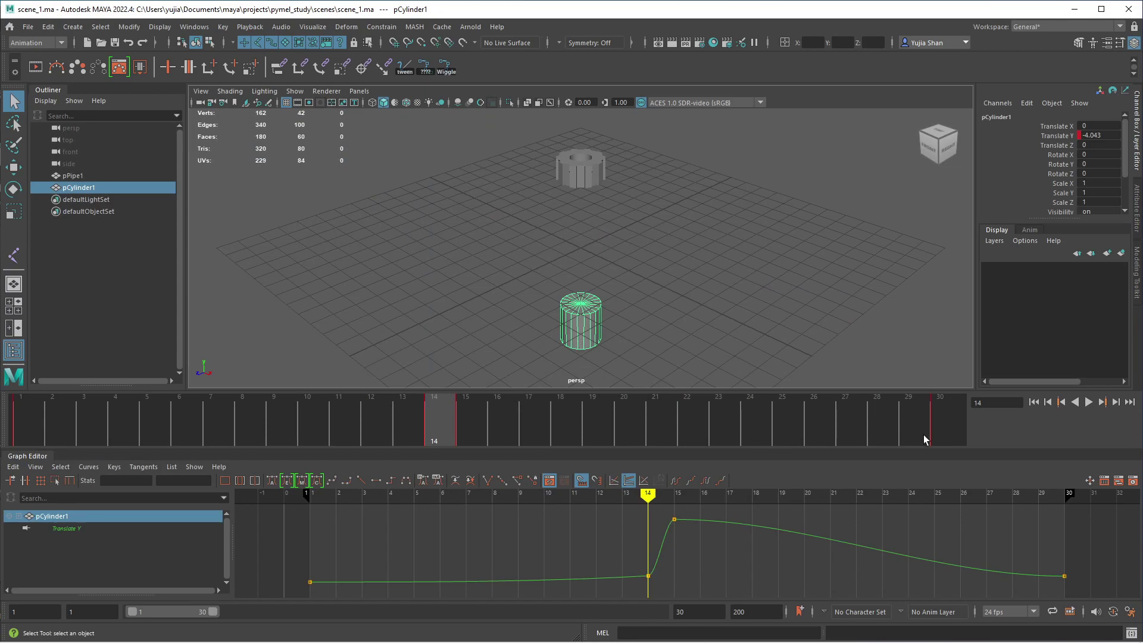
{"action": "left_click", "coordinate": [582, 184]}
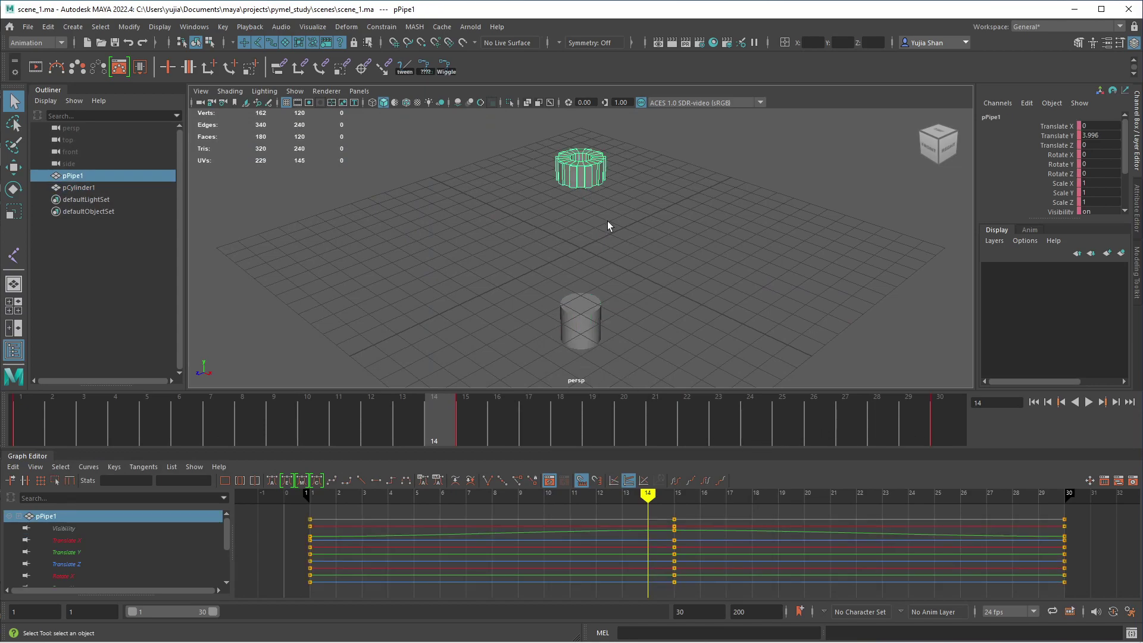
{"action": "left_click", "coordinate": [588, 322]}
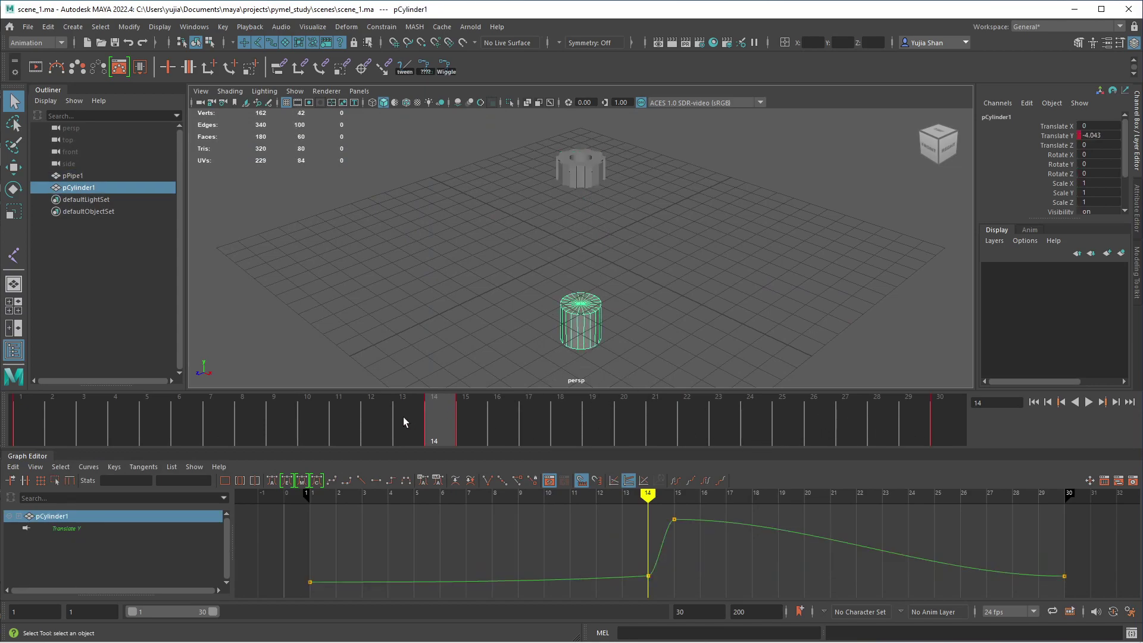
{"action": "left_click_drag", "start_coordinate": [404, 416], "coordinate": [432, 428], "text": "shift"}
{"action": "left_click_drag", "start_coordinate": [687, 595], "coordinate": [583, 541]}
{"action": "key", "text": "Delete"}
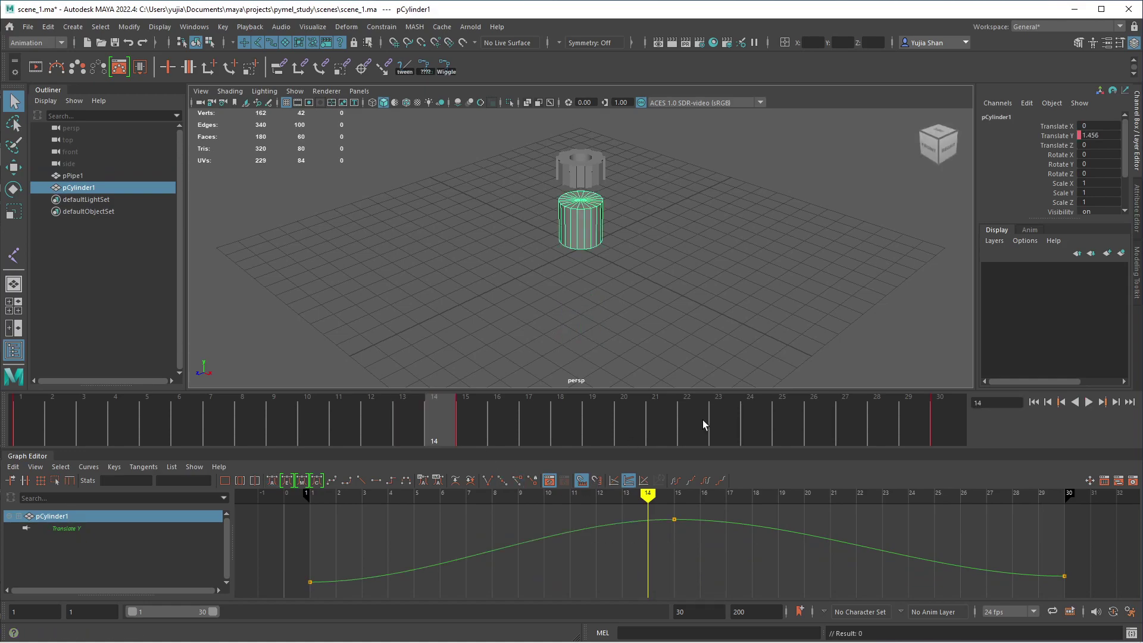
Delete pPipe1 and hide the perspective view's grid while the cylinder's animation plays
{"action": "left_click", "coordinate": [598, 171]}
{"action": "key", "text": "Delete"}
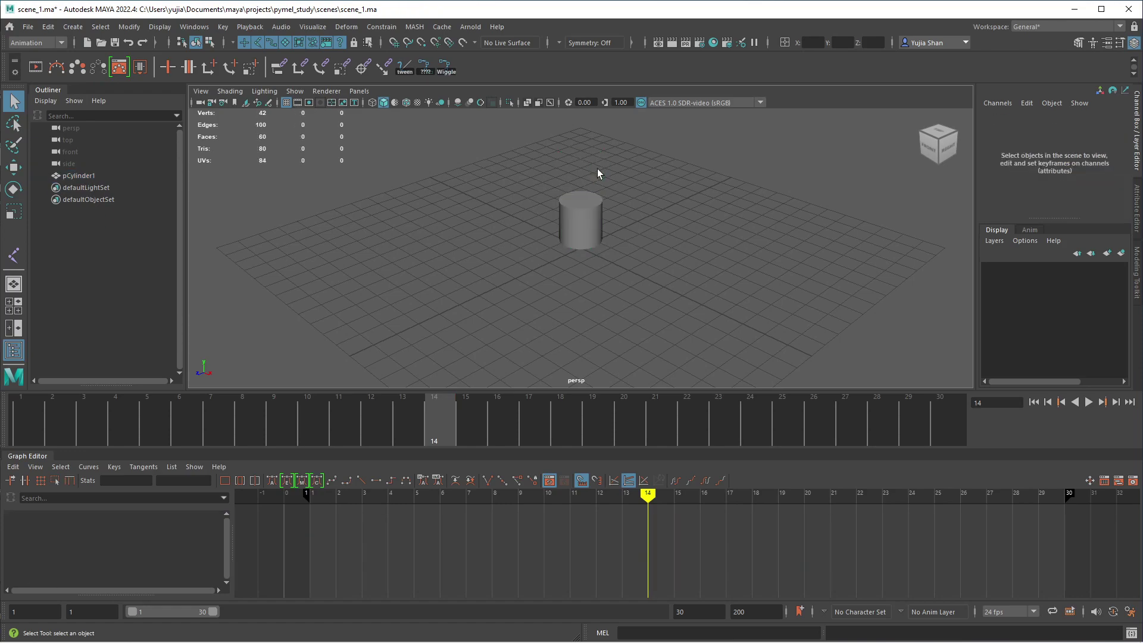
{"action": "left_click", "coordinate": [1086, 402]}
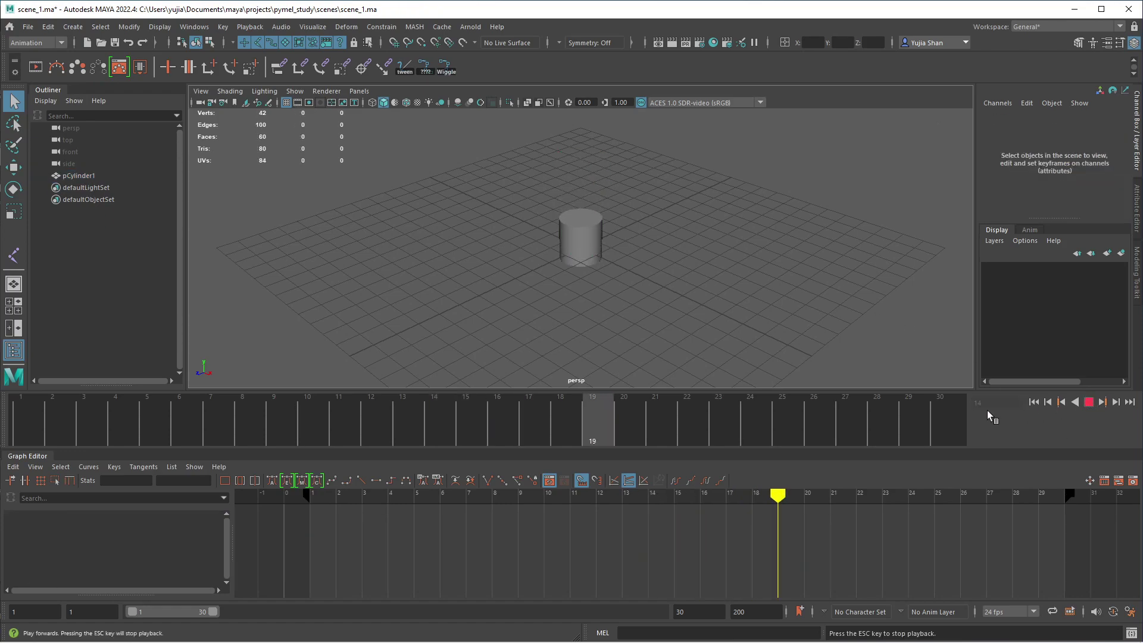
{"action": "left_click_drag", "start_coordinate": [694, 318], "coordinate": [732, 270], "text": "alt"}
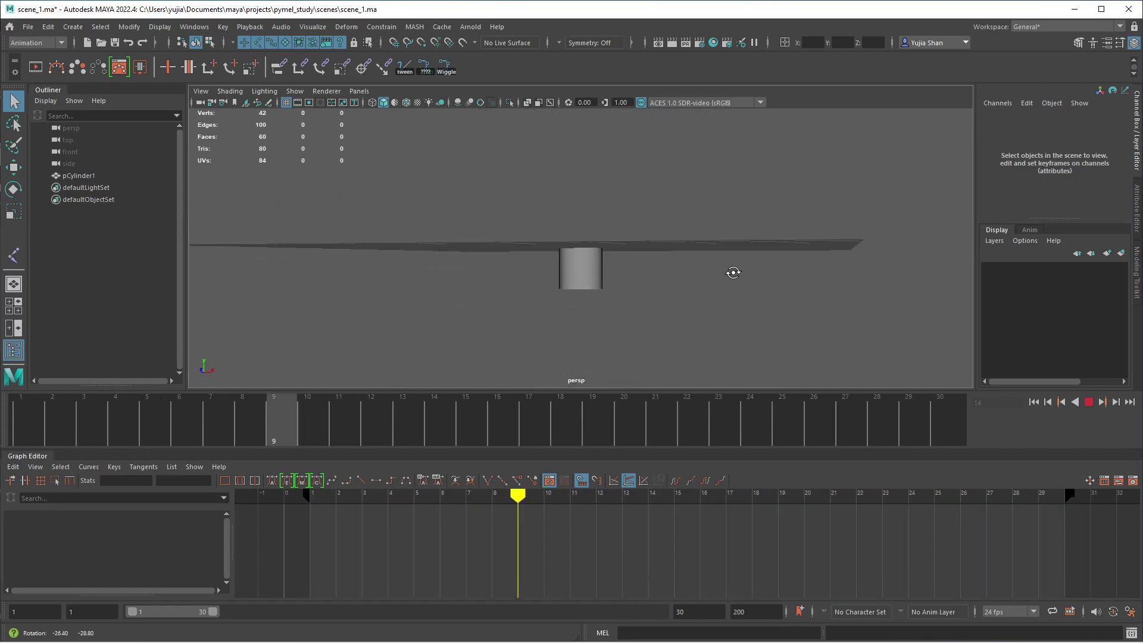
{"action": "left_click", "coordinate": [287, 102]}
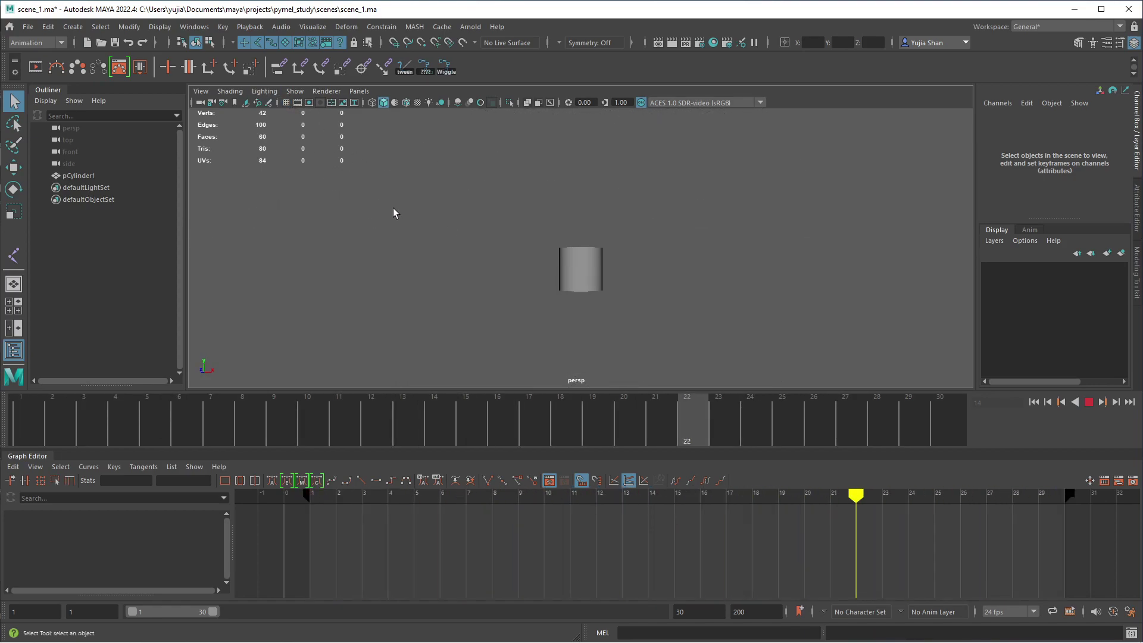
Tween pCylinder1 at frame 10 fully to its next key with the tweener, and play back the animation
{"action": "left_click", "coordinate": [95, 175]}
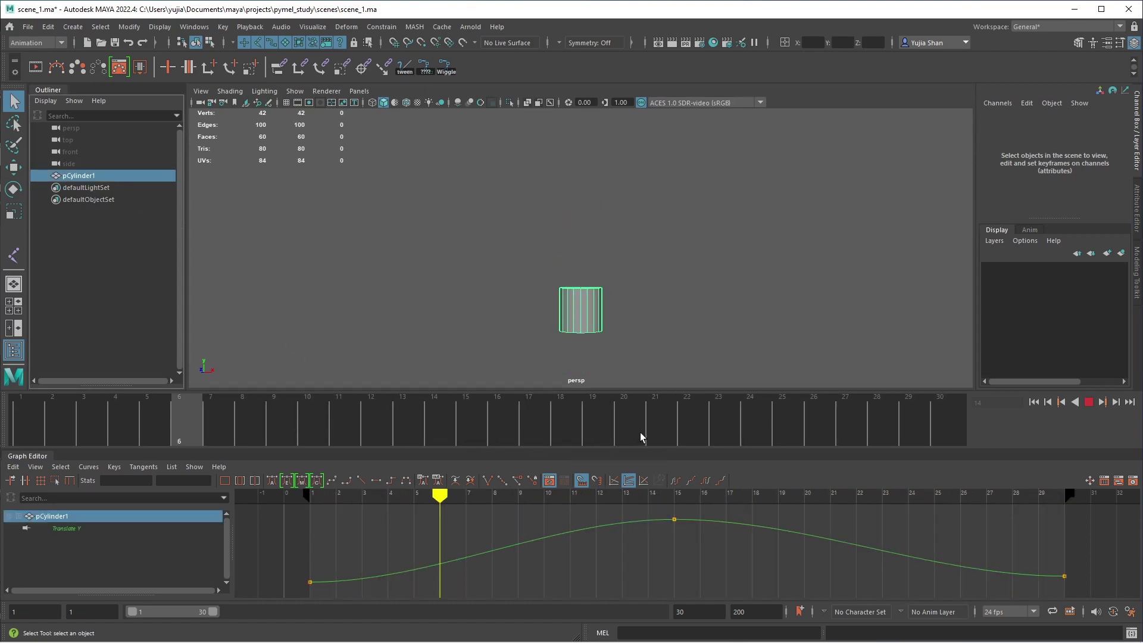
{"action": "left_click", "coordinate": [1090, 403]}
{"action": "left_click", "coordinate": [543, 494]}
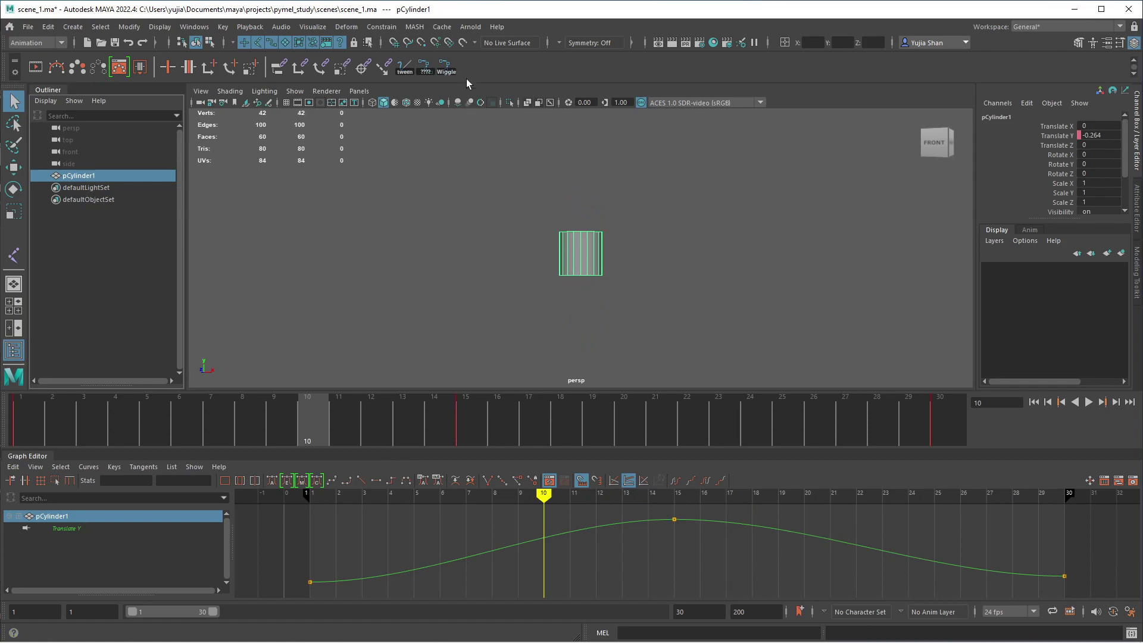
{"action": "left_click", "coordinate": [405, 67]}
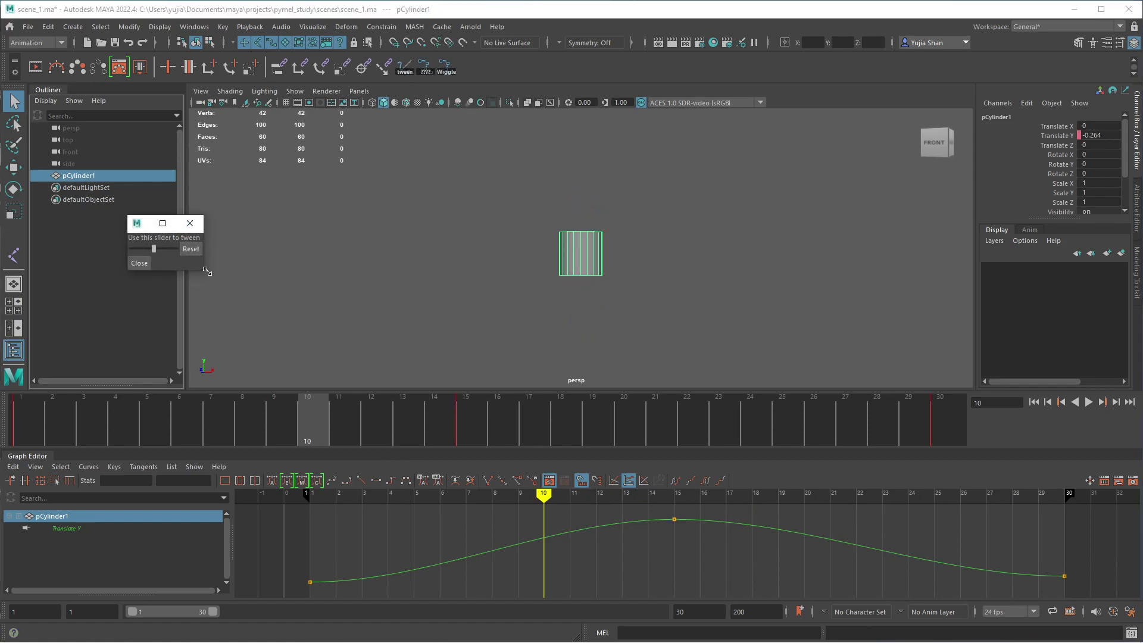
{"action": "left_click_drag", "start_coordinate": [208, 272], "coordinate": [280, 288]}
{"action": "left_click_drag", "start_coordinate": [174, 225], "coordinate": [385, 467]}
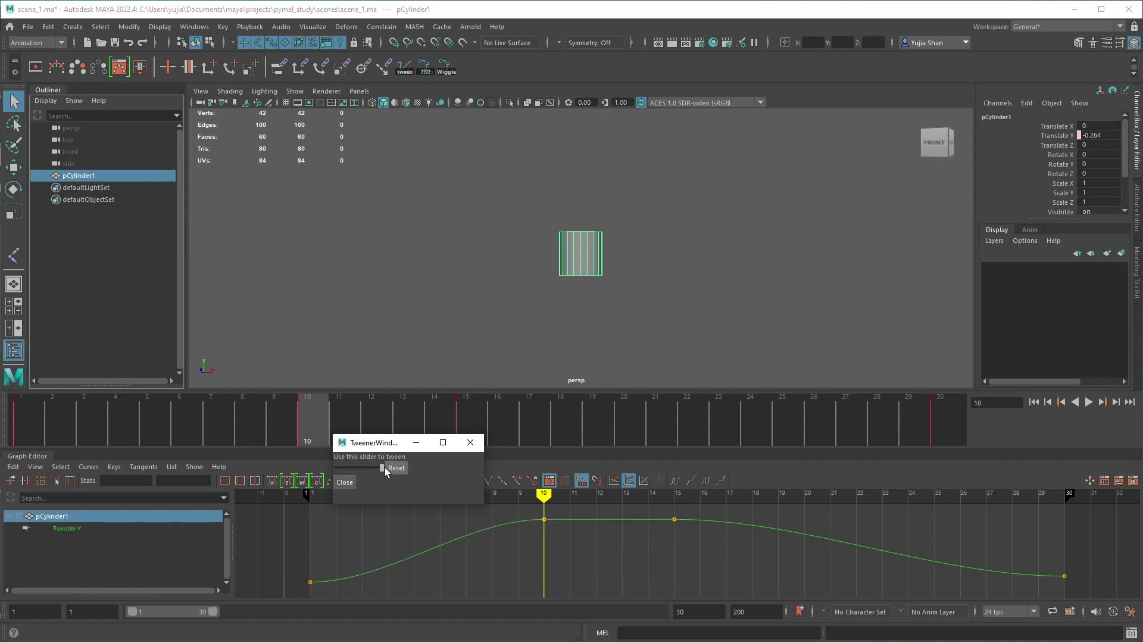
{"action": "left_click", "coordinate": [1087, 402]}
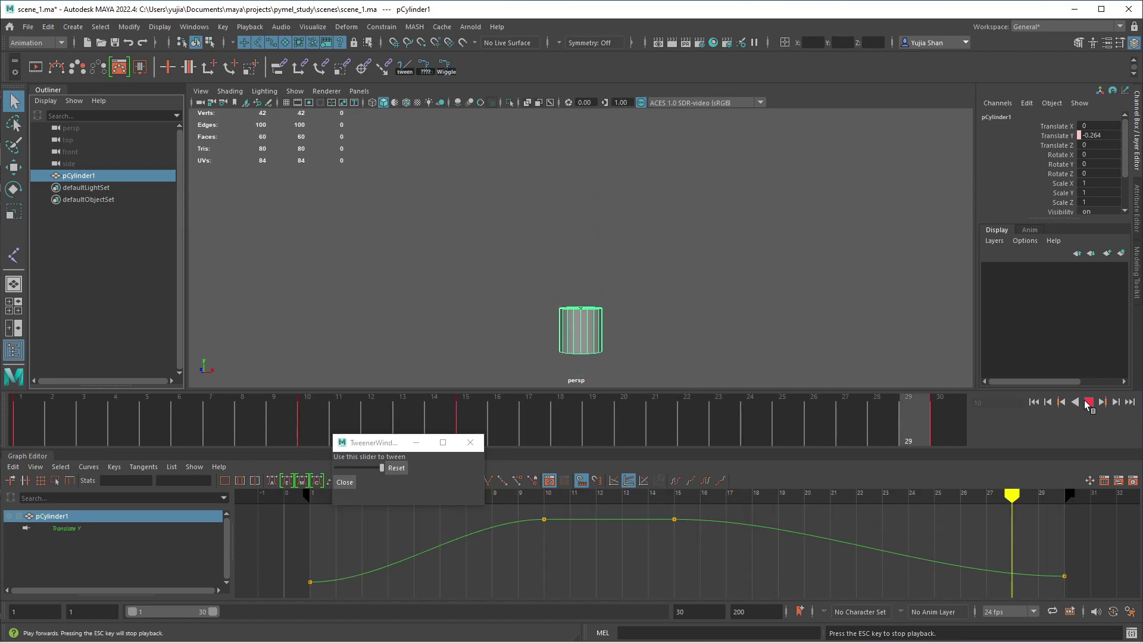
{"action": "left_click", "coordinate": [1086, 401]}
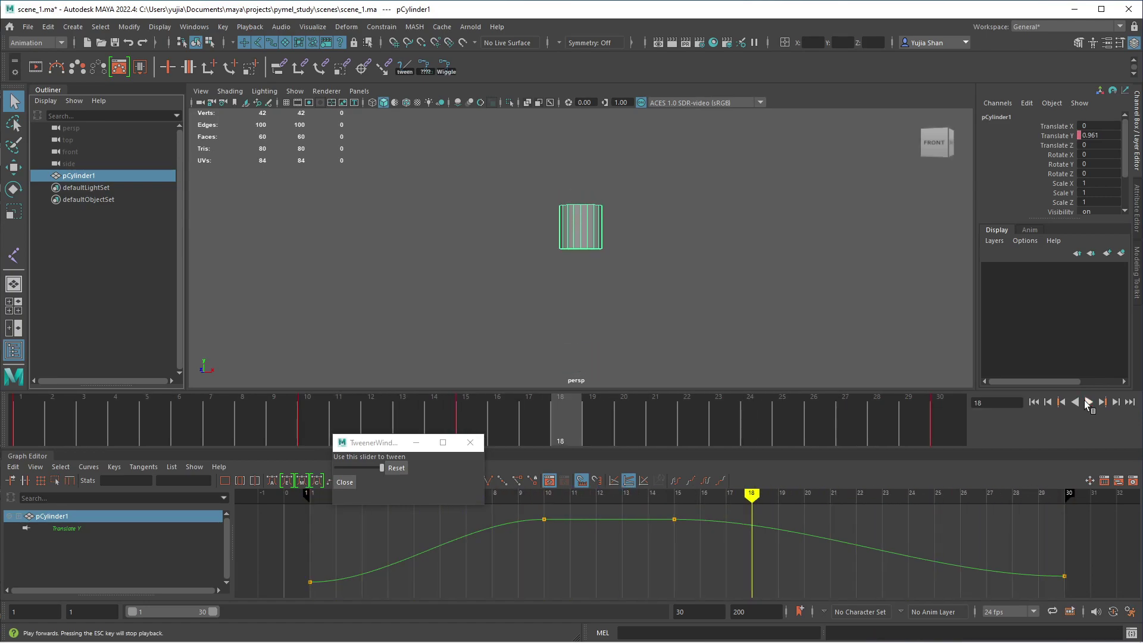
Tween pCylinder1 at frame 22 fully to its next key, and play back the animation
{"action": "left_click_drag", "start_coordinate": [562, 416], "coordinate": [688, 417]}
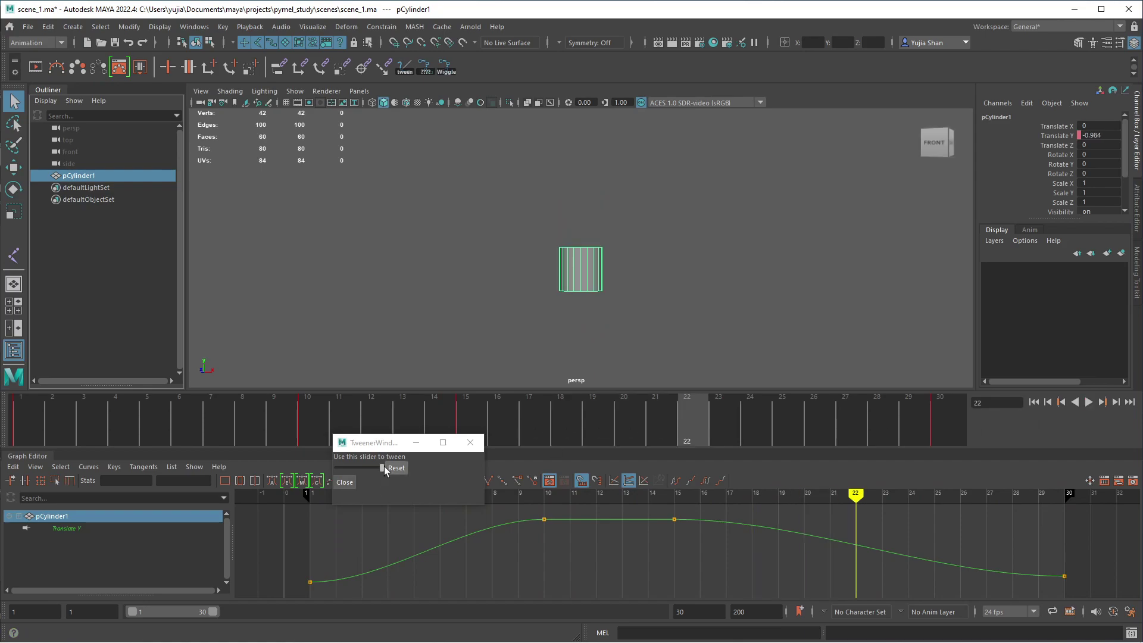
{"action": "left_click_drag", "start_coordinate": [382, 467], "coordinate": [309, 481]}
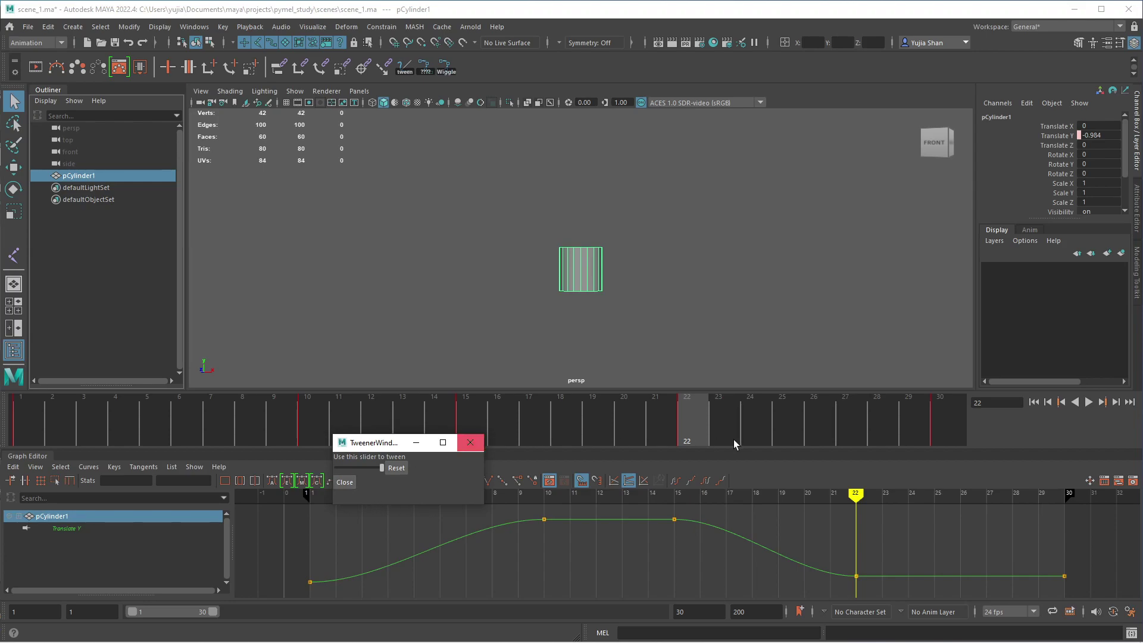
{"action": "left_click", "coordinate": [1086, 399]}
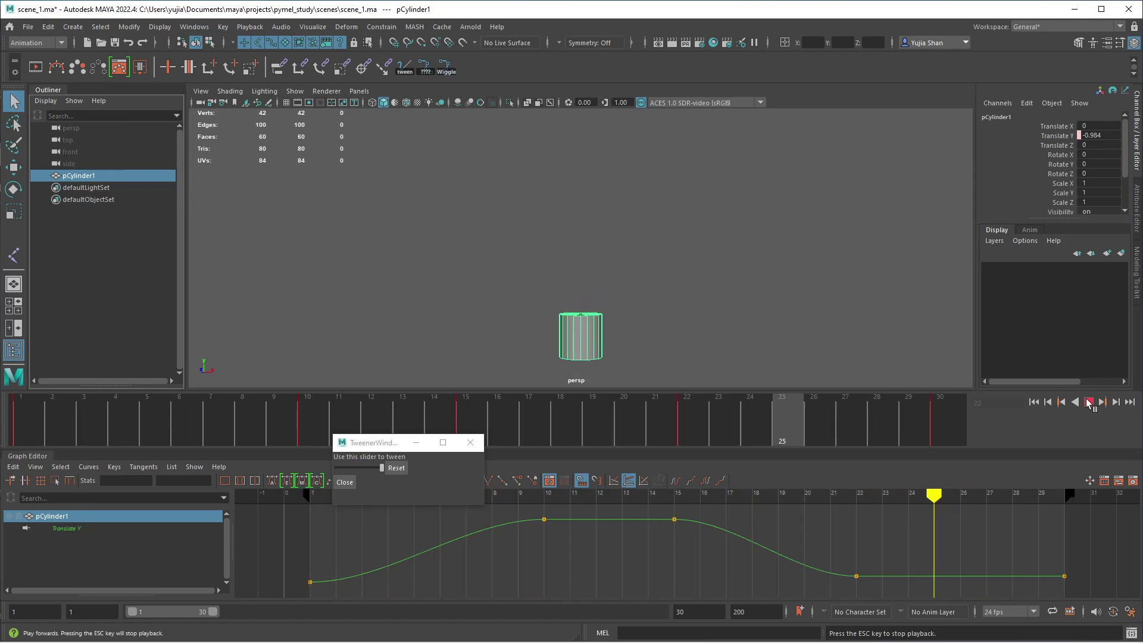
{"action": "left_click", "coordinate": [1088, 402]}
Delete pCylinder1's Translate Y key at frame 22
{"action": "left_click_drag", "start_coordinate": [816, 559], "coordinate": [820, 552]}
{"action": "key", "text": "Delete"}
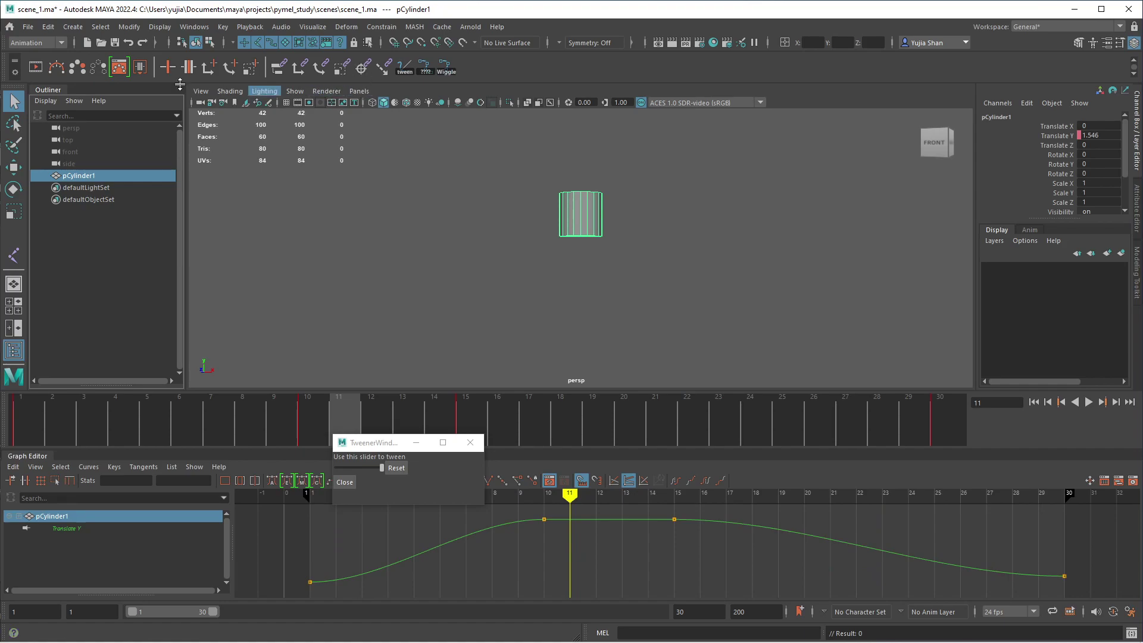
Switch to the Modeling menu set, open the gear creator script from the Custom shelf, and enlarge GearWindow over the perspective view
{"action": "left_click", "coordinate": [51, 42]}
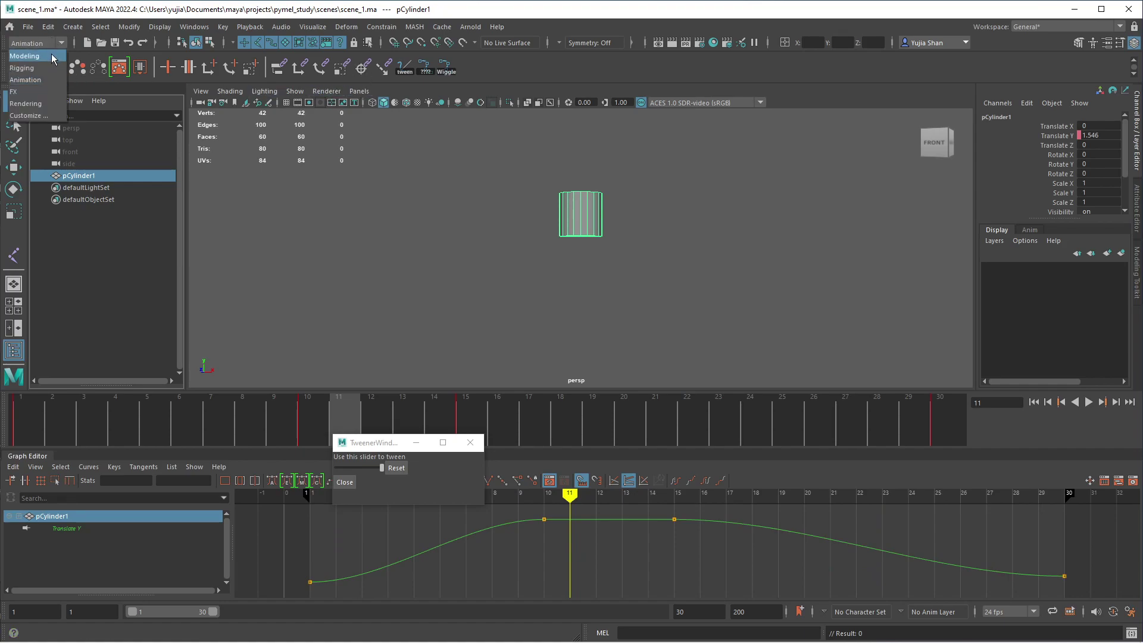
{"action": "left_click", "coordinate": [51, 55]}
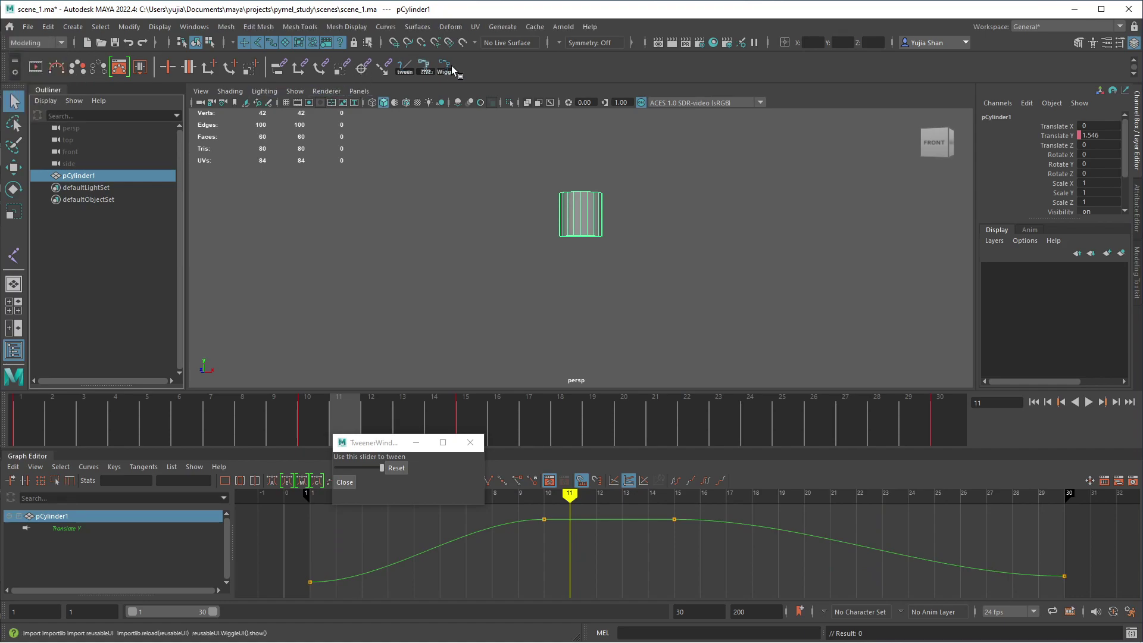
{"action": "left_click", "coordinate": [17, 62]}
{"action": "left_click", "coordinate": [47, 77]}
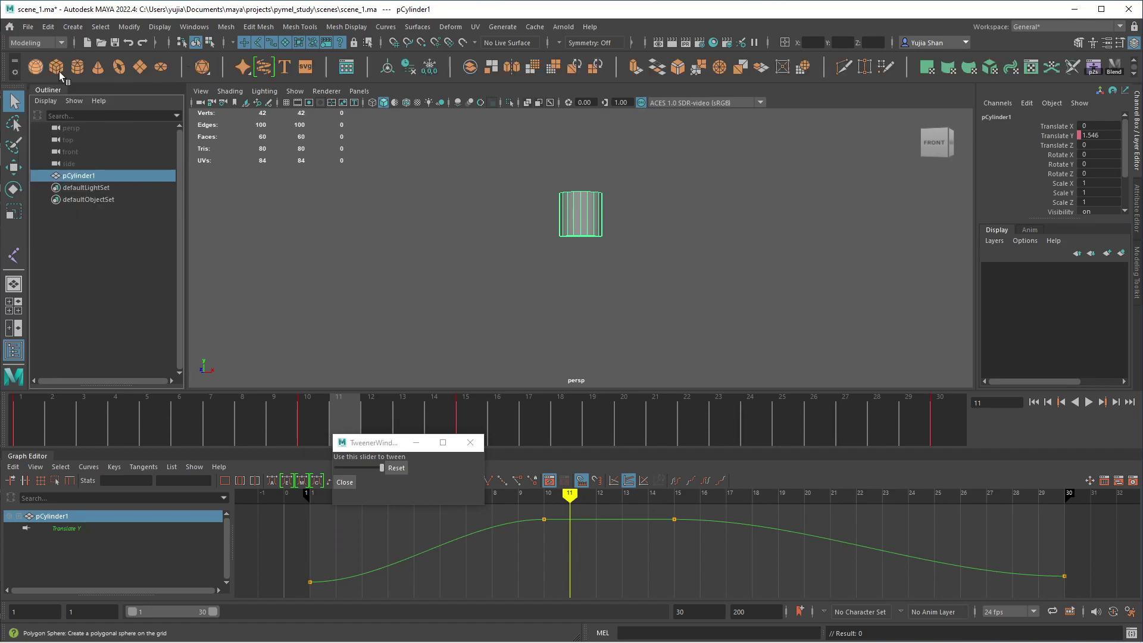
{"action": "scroll", "coordinate": [620, 67], "scroll_direction": "down", "scroll_amount": 1}
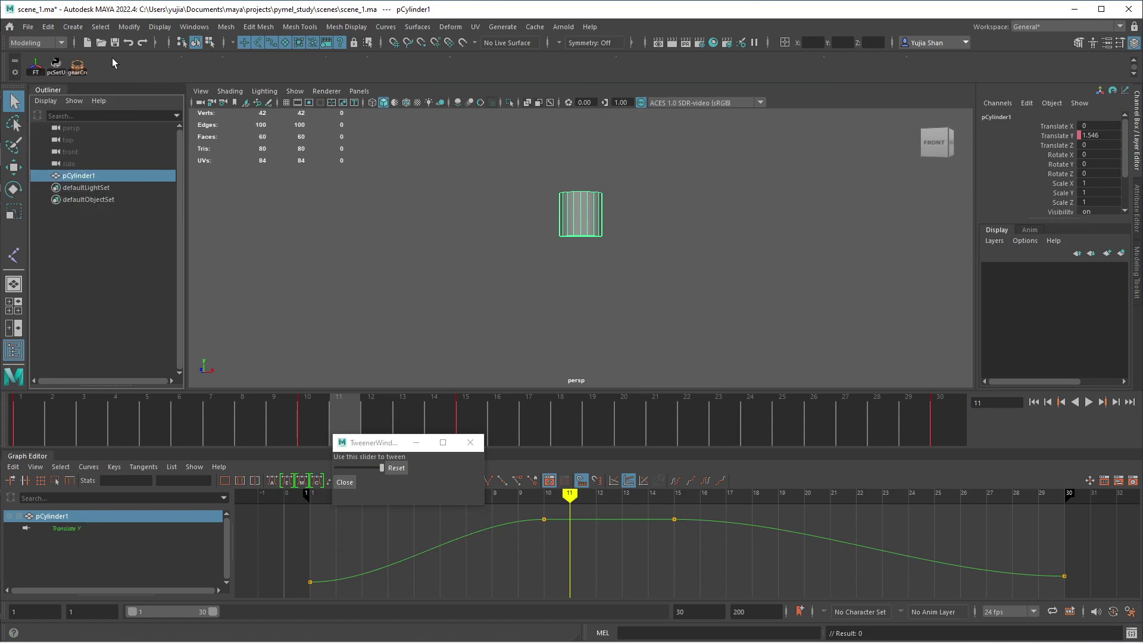
{"action": "left_click", "coordinate": [77, 65]}
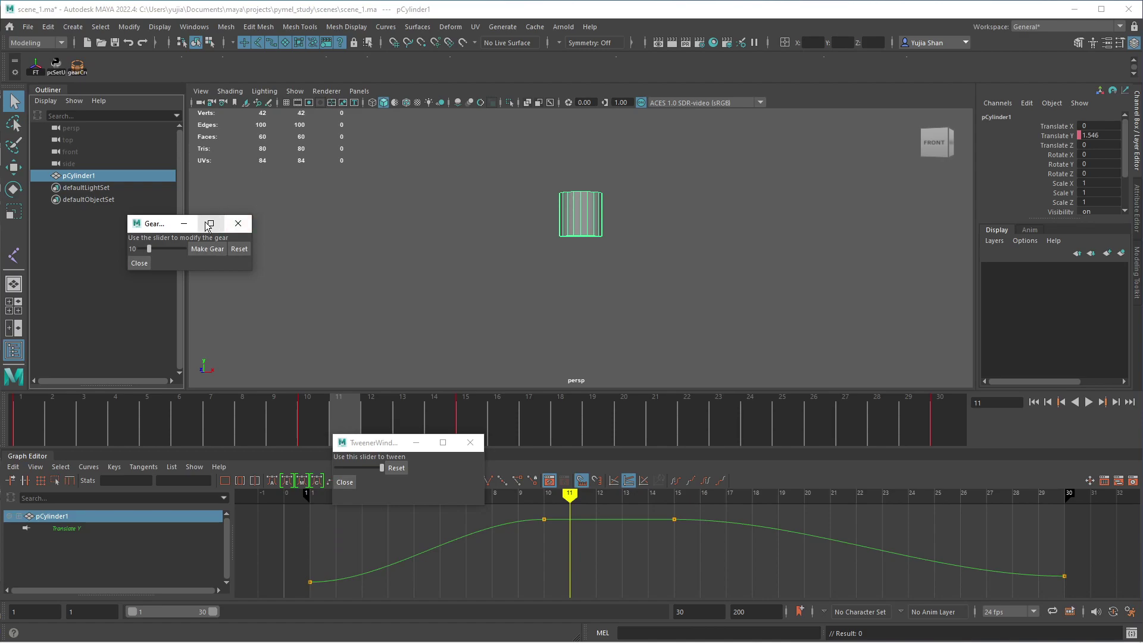
{"action": "left_click_drag", "start_coordinate": [166, 223], "coordinate": [301, 241]}
{"action": "left_click_drag", "start_coordinate": [381, 291], "coordinate": [415, 320]}
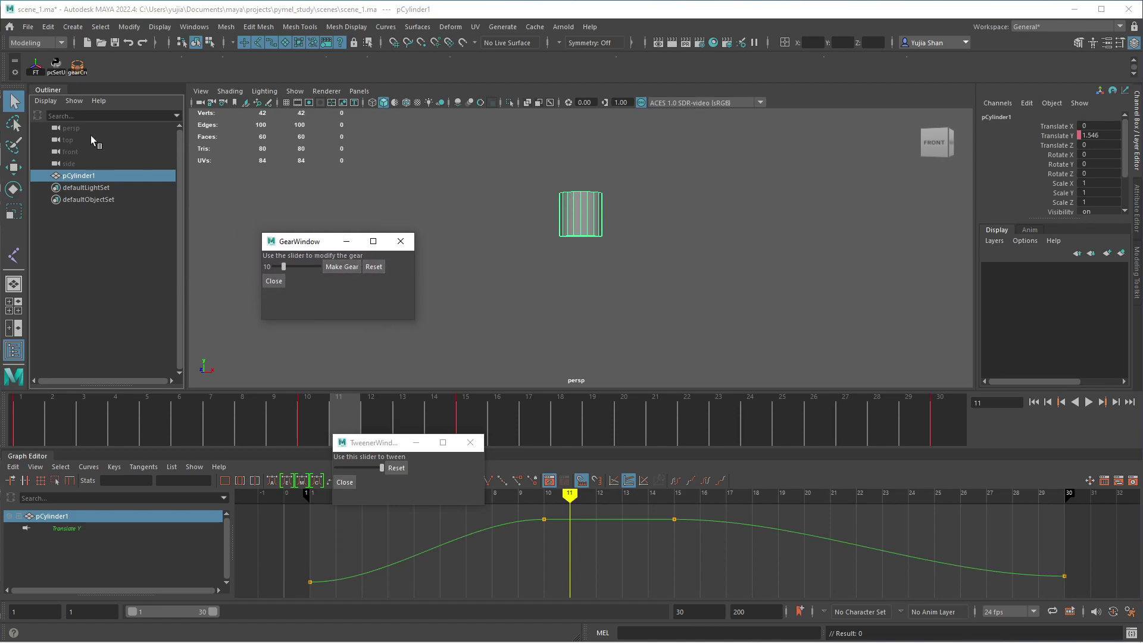
Delete pCylinder1 and make a gear with 10 teeth, framed in the perspective view
{"action": "left_click", "coordinate": [88, 176]}
{"action": "key", "text": "Delete"}
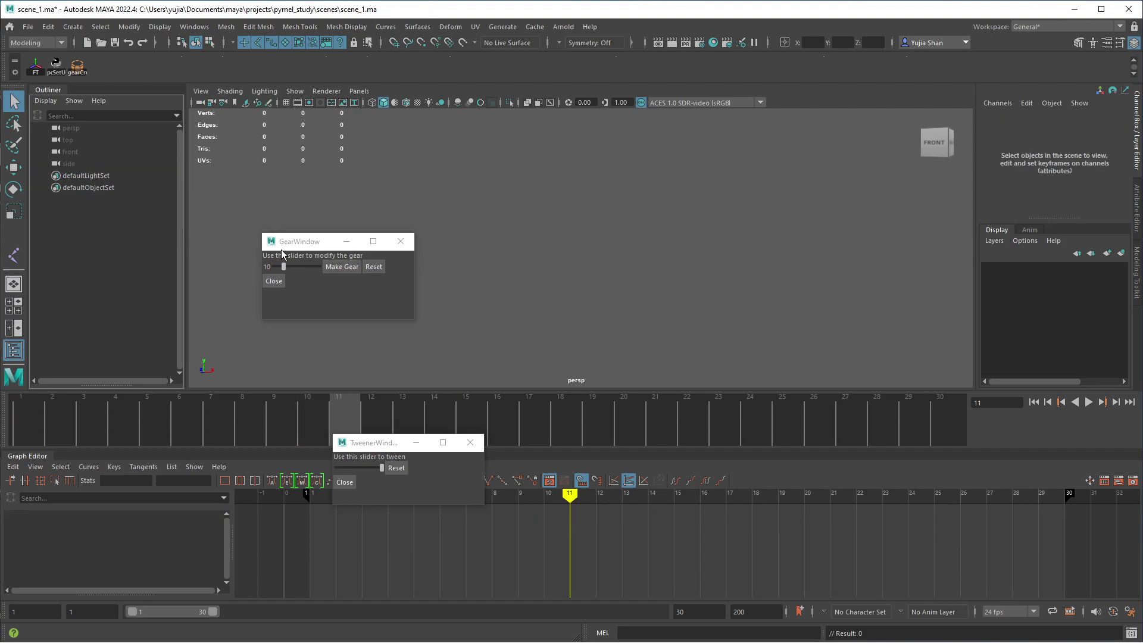
{"action": "left_click", "coordinate": [341, 267]}
{"action": "key", "text": "f"}
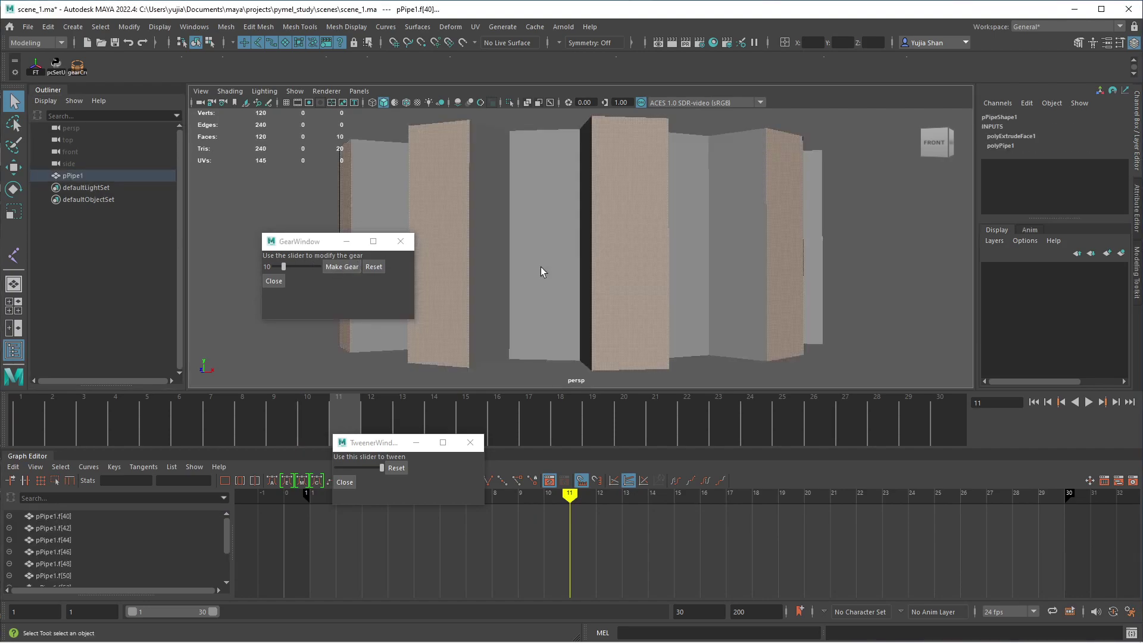
Increase the new gear to 21 teeth while viewing it from above
{"action": "scroll", "coordinate": [582, 280], "scroll_direction": "down", "scroll_amount": 3}
{"action": "left_click_drag", "start_coordinate": [582, 289], "coordinate": [589, 354], "text": "alt"}
{"action": "mouse_move", "coordinate": [294, 269]}
{"action": "left_mouse_down"}
{"action": "mouse_move", "coordinate": [333, 265]}
{"action": "mouse_move", "coordinate": [276, 270]}
{"action": "mouse_move", "coordinate": [301, 273]}
{"action": "left_mouse_up"}
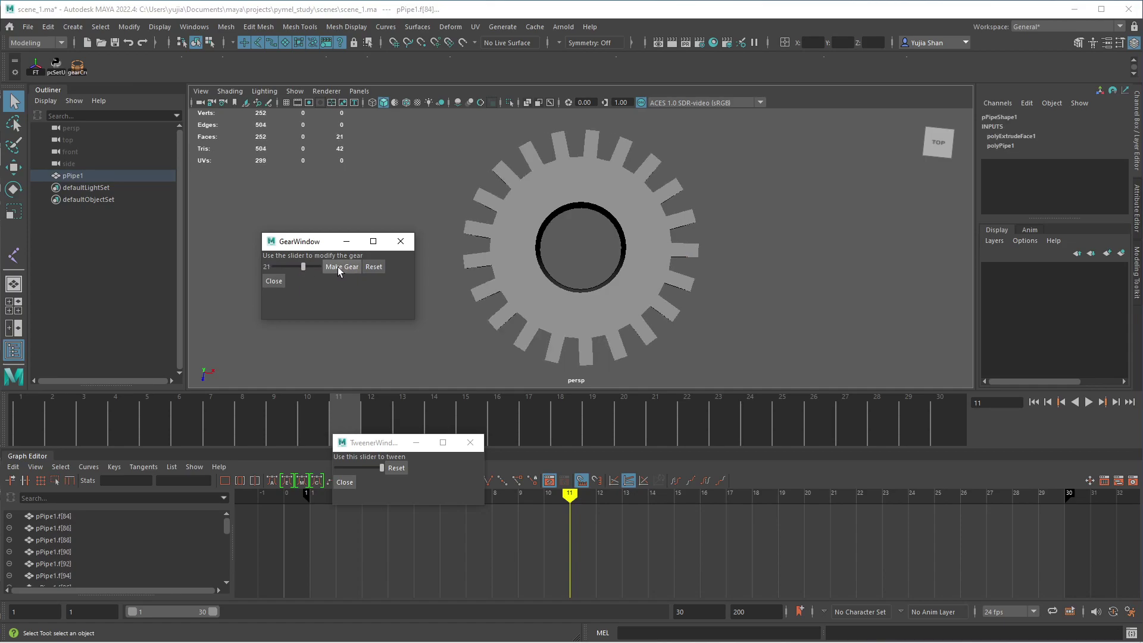
Make a second gear and reduce it to 17 teeth
{"action": "left_click", "coordinate": [338, 267]}
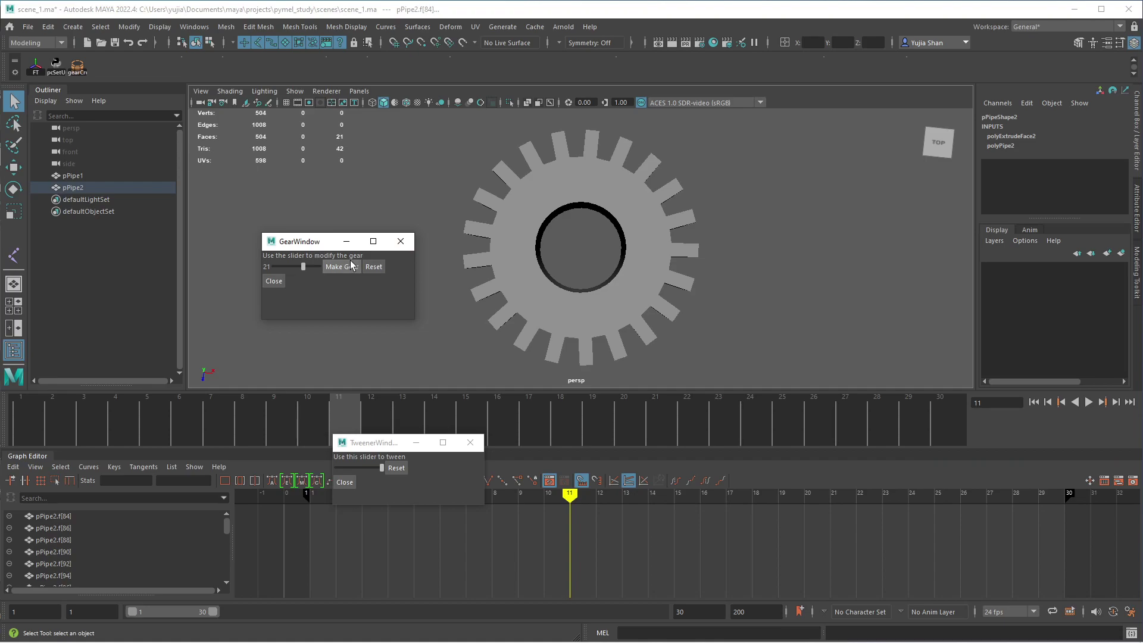
{"action": "left_click_drag", "start_coordinate": [305, 266], "coordinate": [292, 266]}
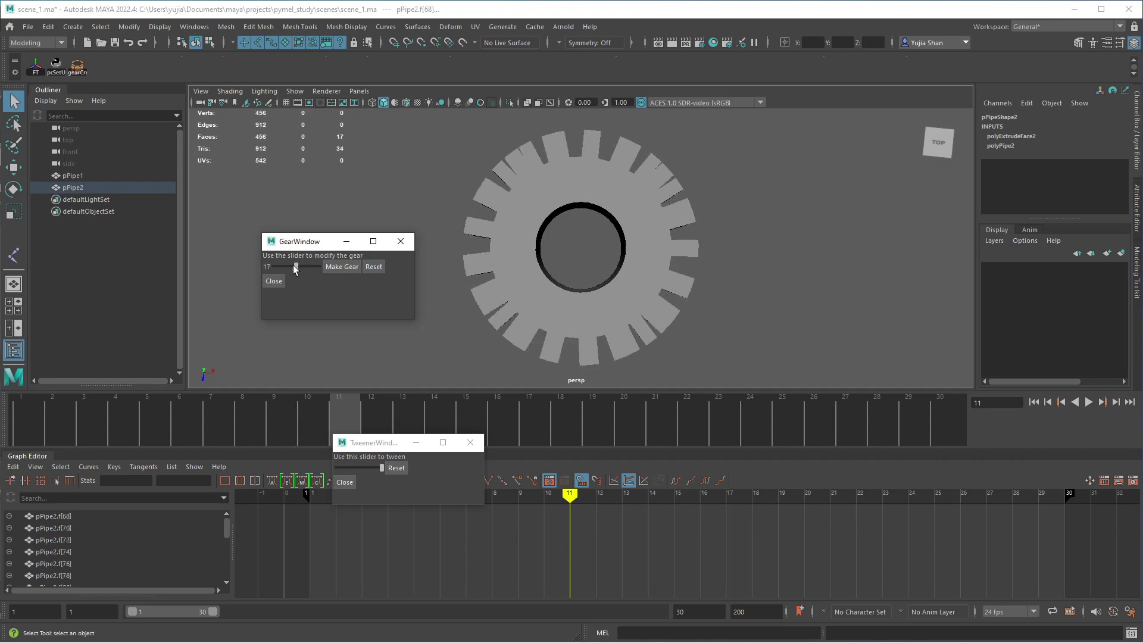
Isolate pPipe2 in the perspective view, reduce it to 7 teeth, and close GearWindow
{"action": "left_click", "coordinate": [123, 186]}
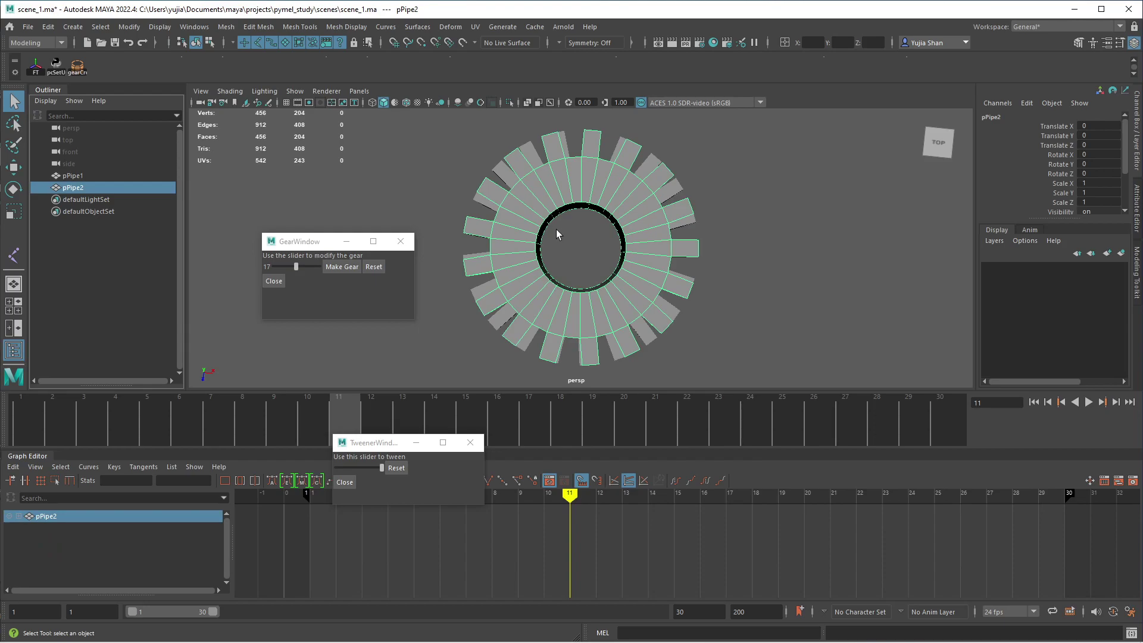
{"action": "key", "text": "ctrl+1"}
{"action": "mouse_move", "coordinate": [294, 267]}
{"action": "left_mouse_down"}
{"action": "mouse_move", "coordinate": [313, 266]}
{"action": "mouse_move", "coordinate": [274, 267]}
{"action": "left_mouse_up"}
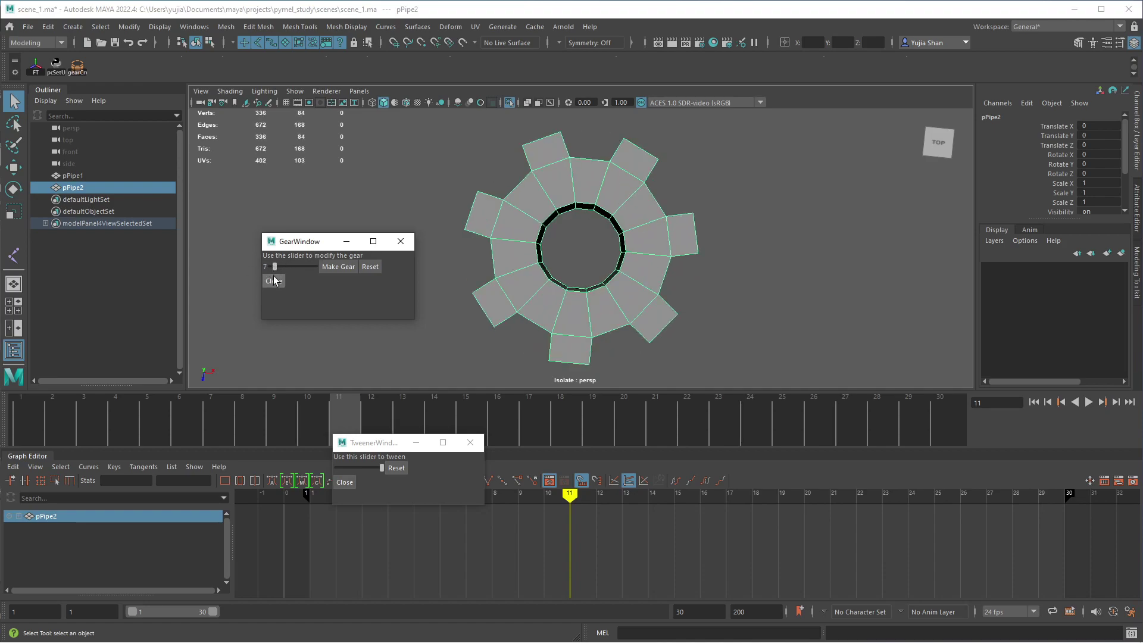
{"action": "left_click", "coordinate": [274, 280]}
Close the TweenerWindow and turn off isolation with both pPipe1 and pPipe2 selected
{"action": "left_click", "coordinate": [106, 178]}
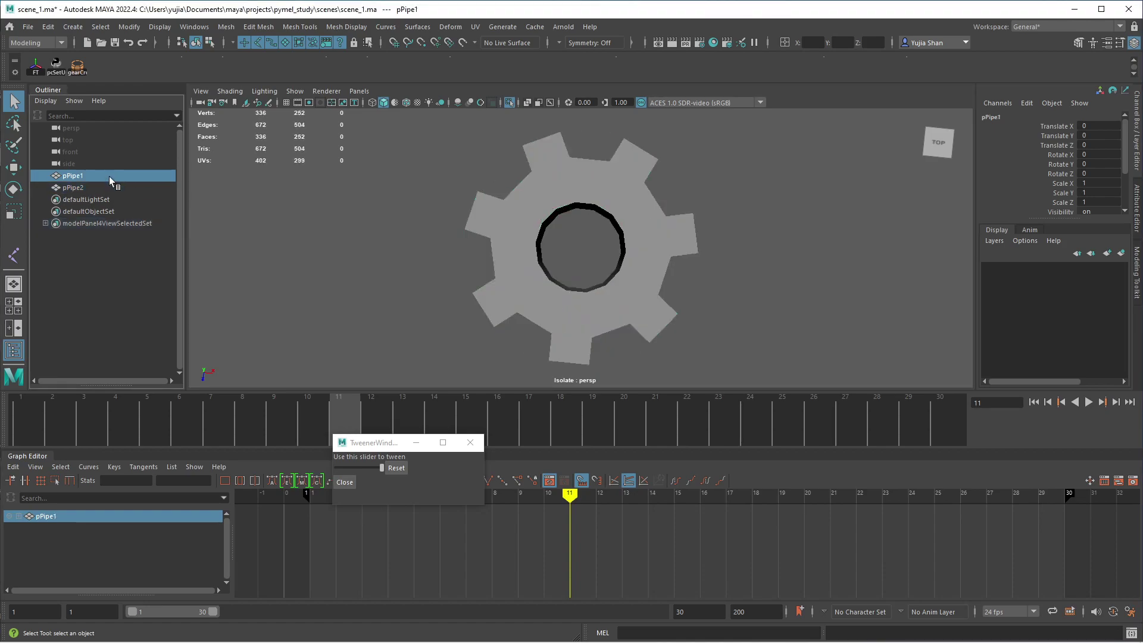
{"action": "left_click", "coordinate": [519, 237]}
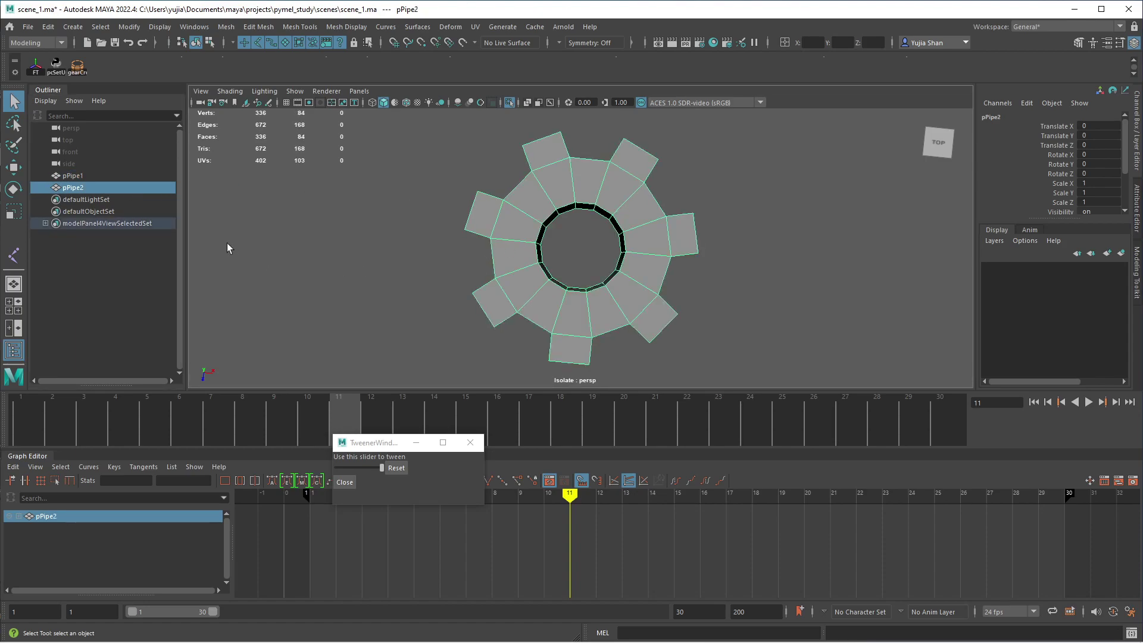
{"action": "left_click", "coordinate": [471, 442]}
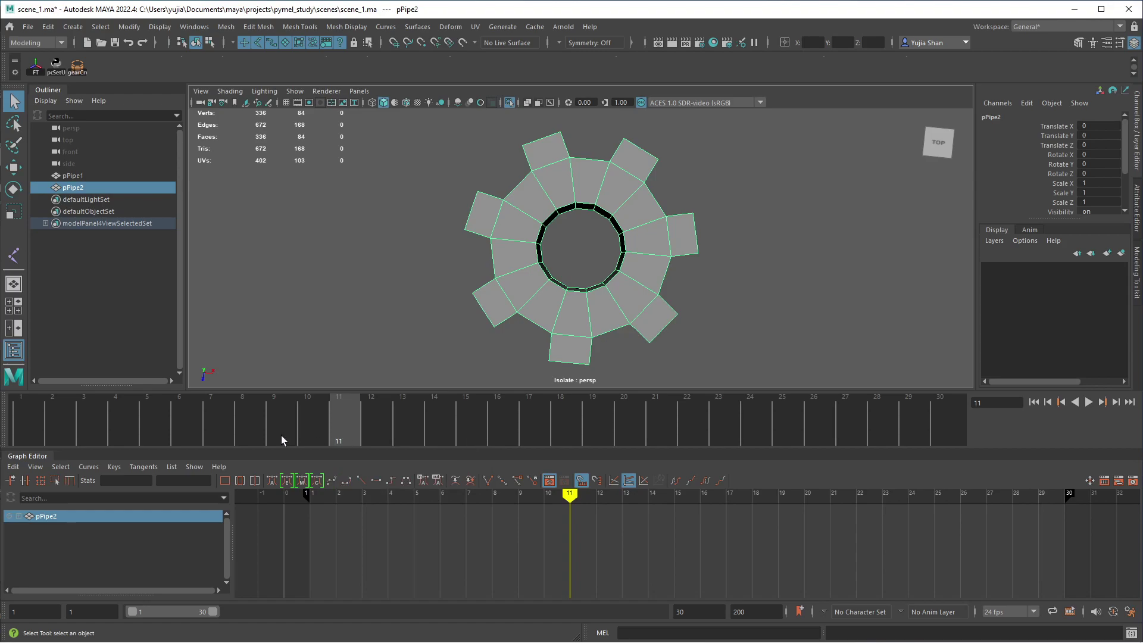
{"action": "left_click", "coordinate": [69, 176], "text": "ctrl"}
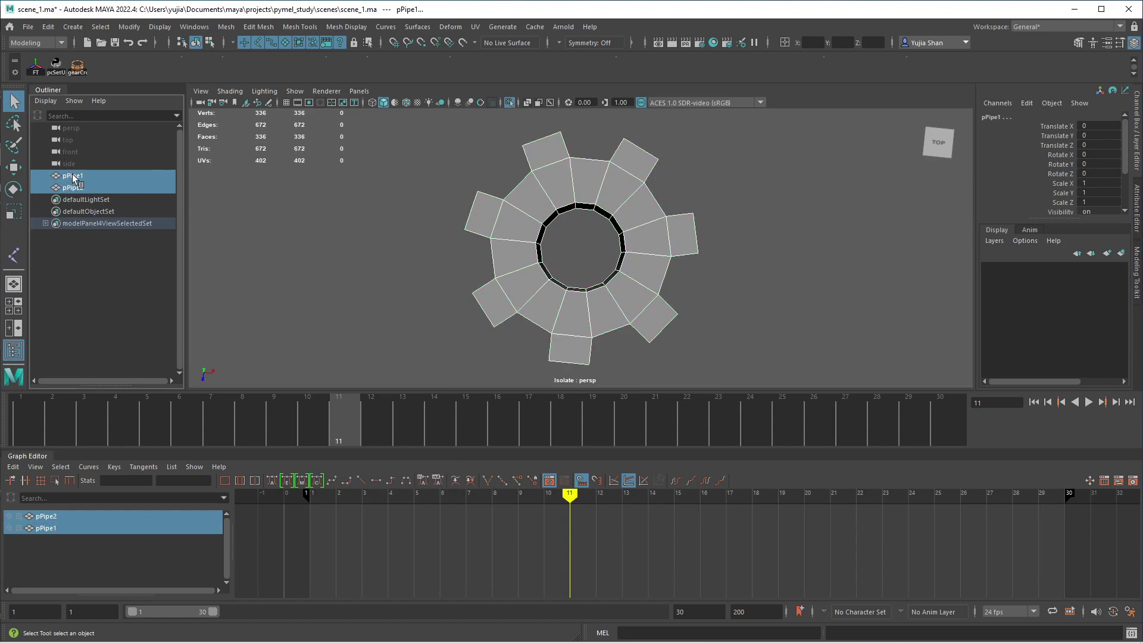
{"action": "key", "text": "ctrl+1"}
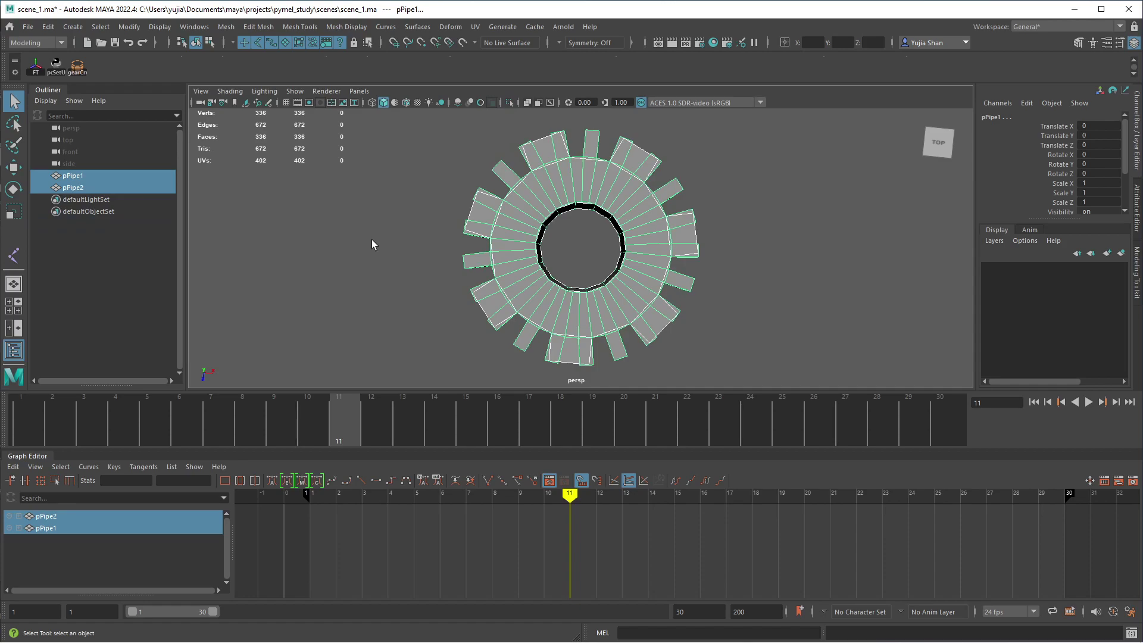
Move pPipe1 away from pPipe2 along X to a Translate X of about 3.091
{"action": "left_click", "coordinate": [73, 187], "text": "ctrl"}
{"action": "key", "text": "w"}
{"action": "left_click_drag", "start_coordinate": [636, 256], "coordinate": [720, 234]}
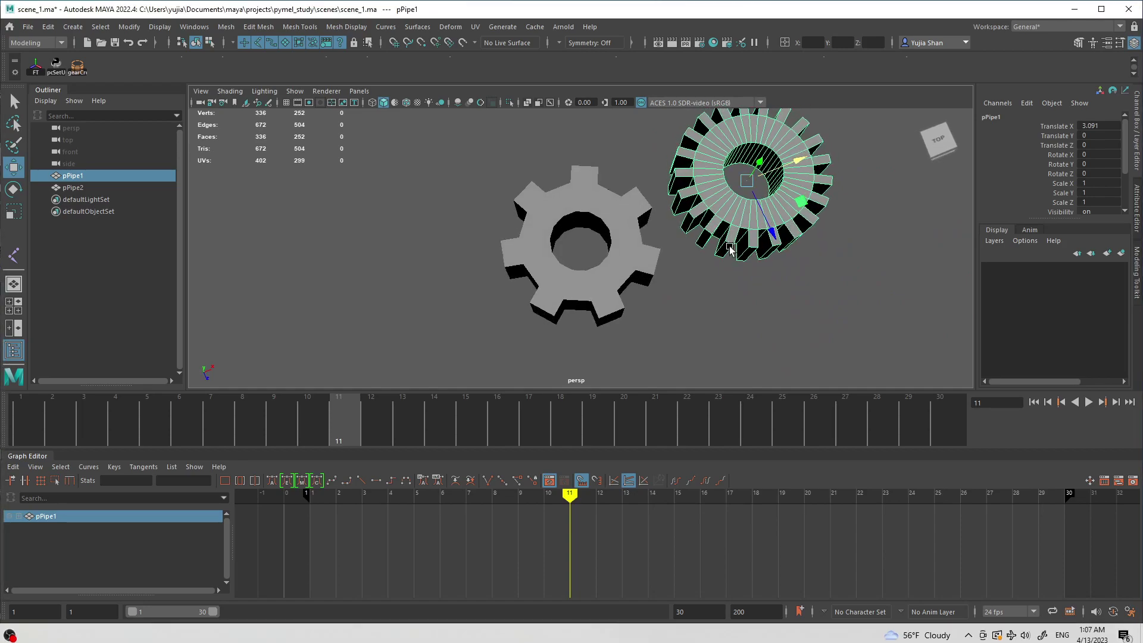
{"action": "middle_click_drag", "start_coordinate": [670, 288], "coordinate": [602, 318], "text": "alt"}
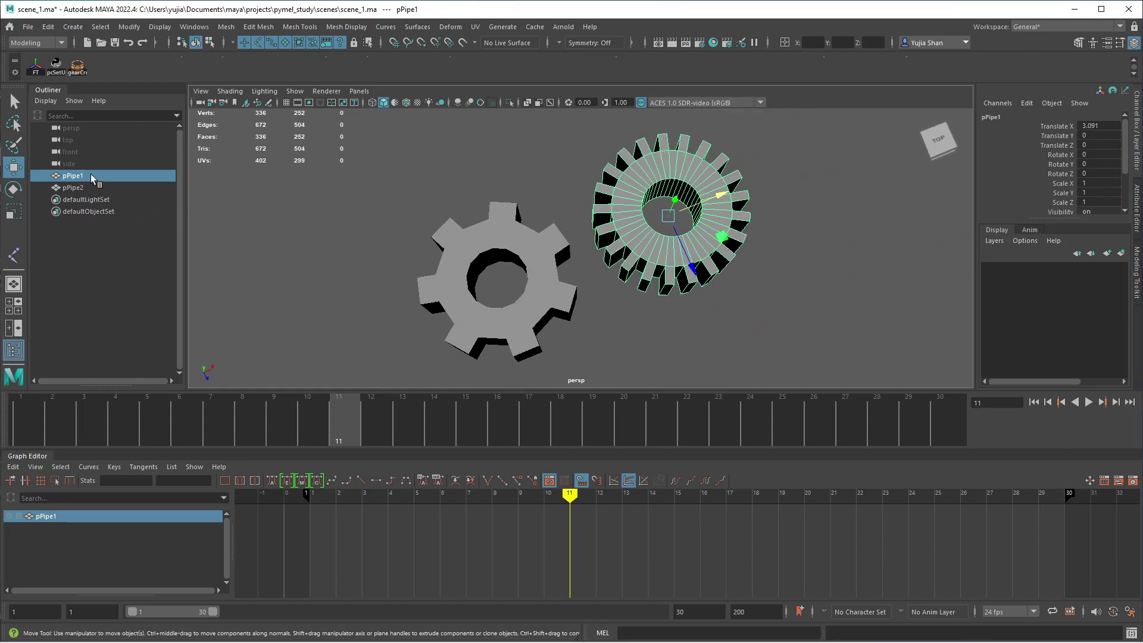
{"action": "key", "text": "ctrl+o"}
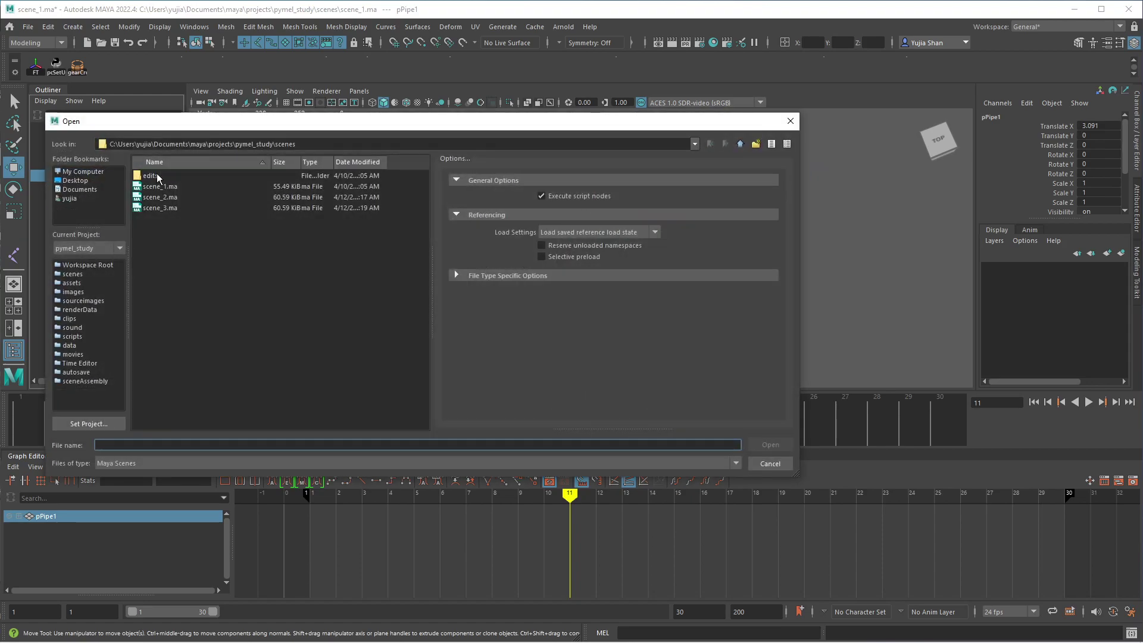
{"action": "left_click", "coordinate": [174, 207]}
{"action": "left_click", "coordinate": [185, 187]}
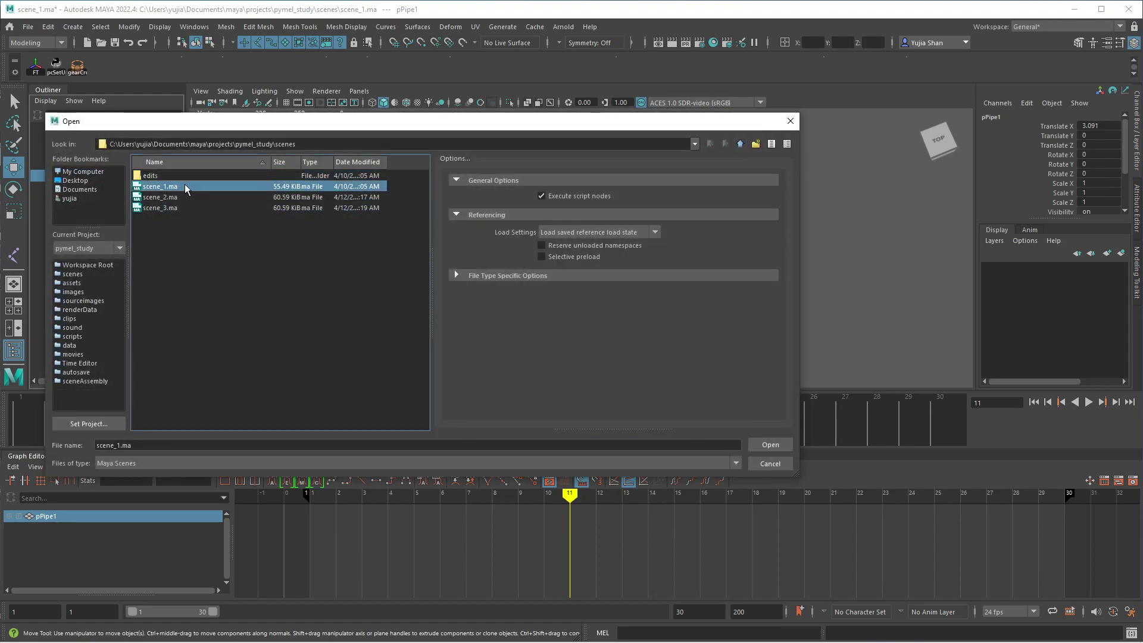
{"action": "left_click", "coordinate": [765, 444]}
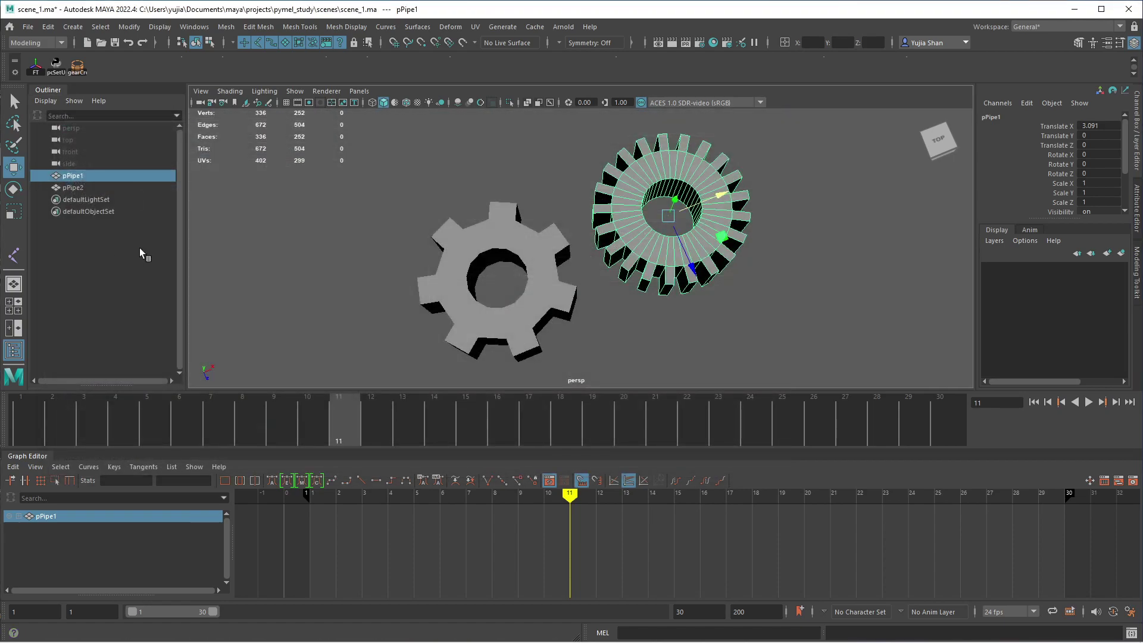
Switch to the Rendering menu set and shelf, and add a directional light and an ambient light at the origin
{"action": "left_click", "coordinate": [15, 62]}
{"action": "left_click", "coordinate": [35, 43]}
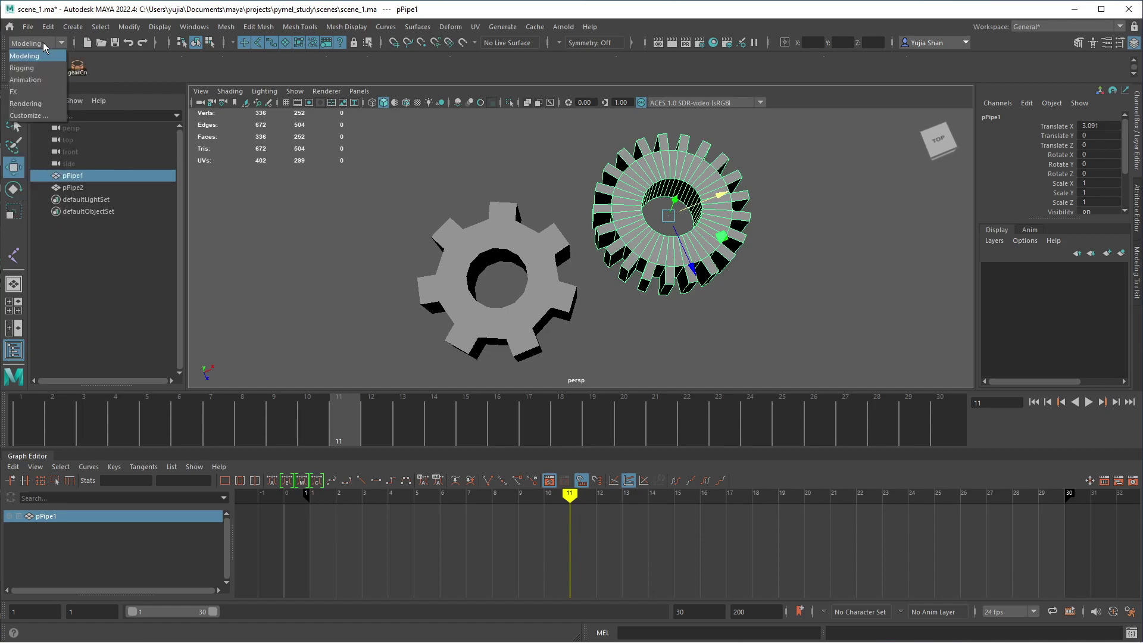
{"action": "left_click", "coordinate": [30, 103]}
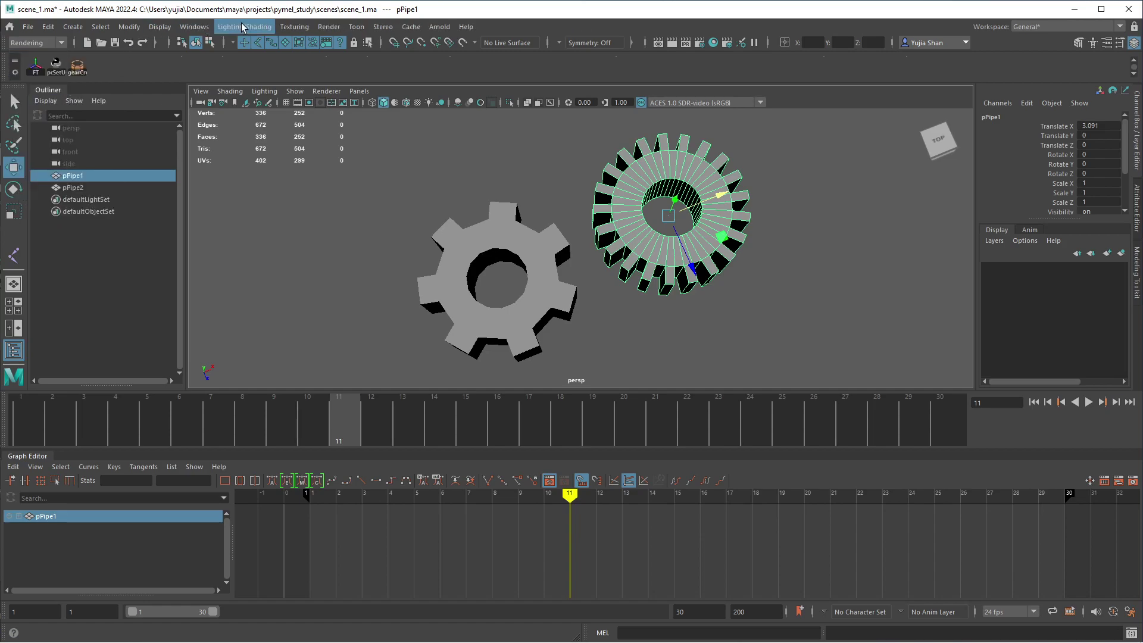
{"action": "left_click", "coordinate": [15, 63]}
{"action": "left_click", "coordinate": [46, 127]}
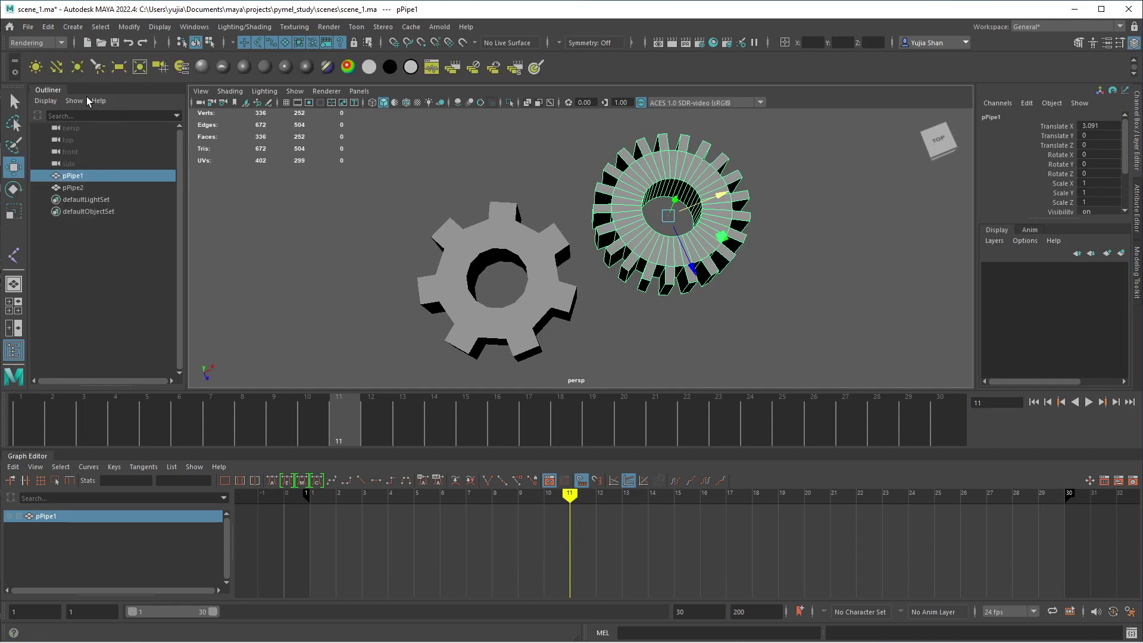
{"action": "left_click", "coordinate": [58, 64]}
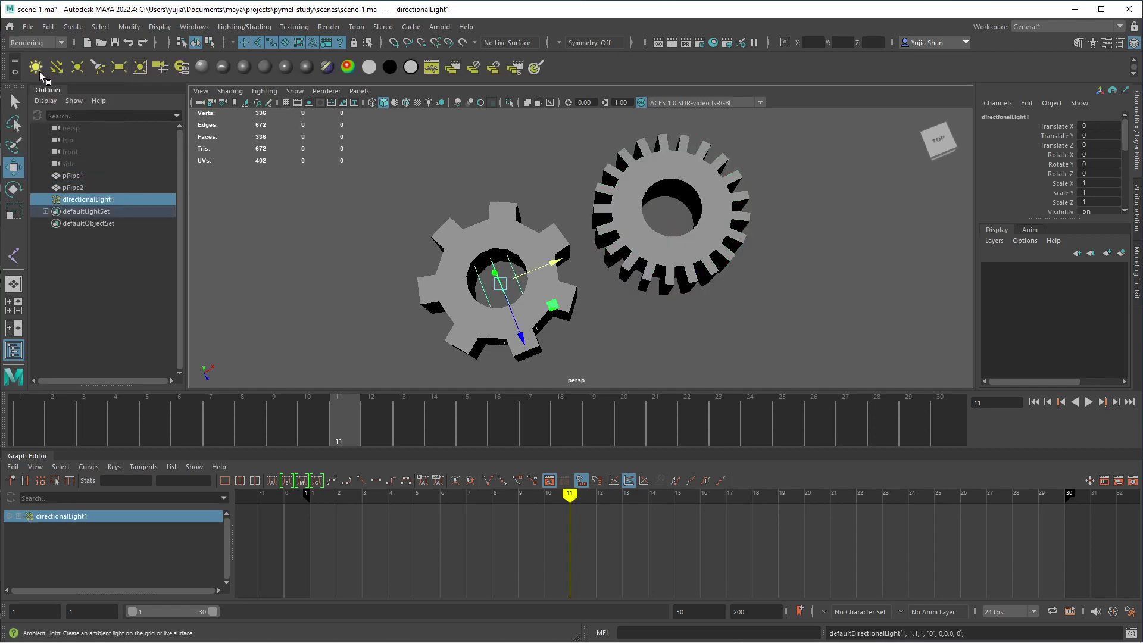
{"action": "left_click", "coordinate": [37, 69]}
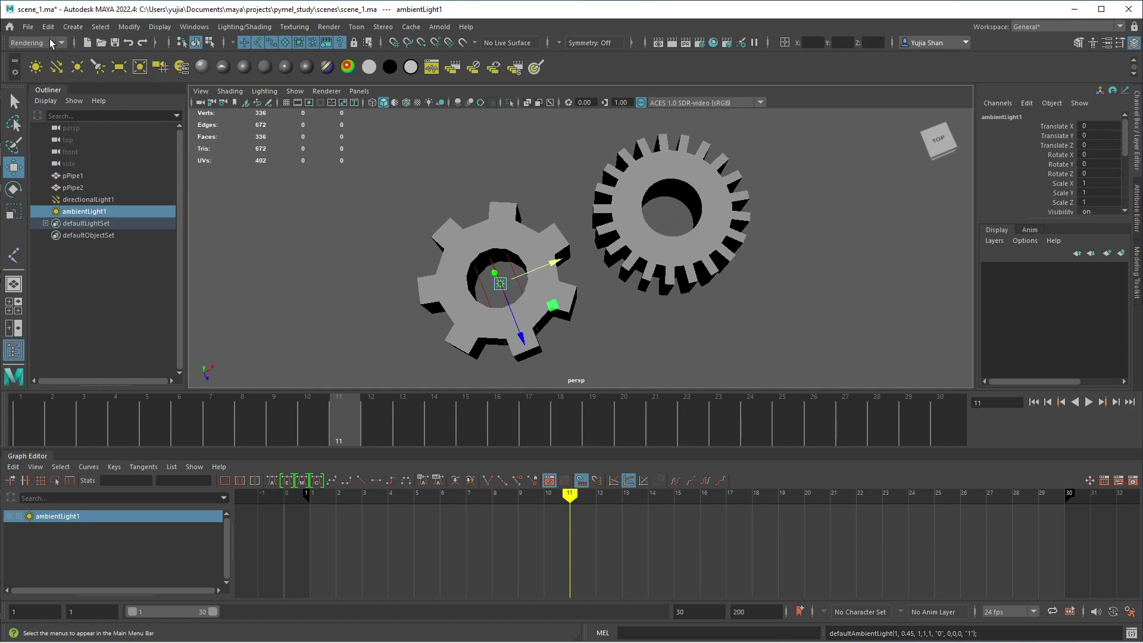
Switch to the Rigging menu set and start the Create Joints tool
{"action": "left_click", "coordinate": [15, 62]}
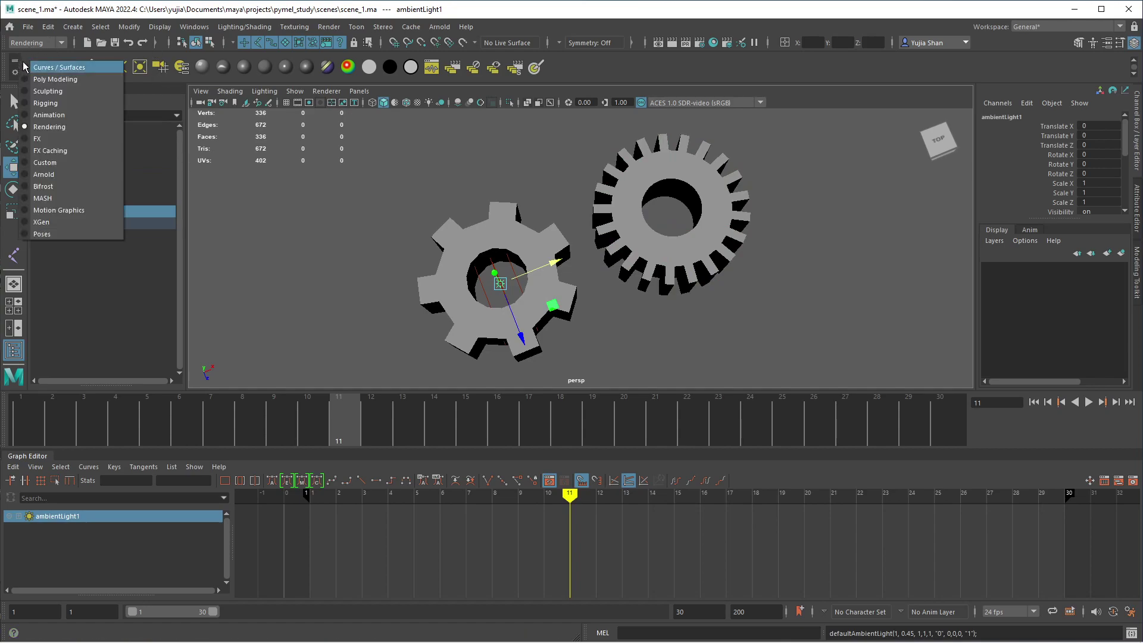
{"action": "left_click", "coordinate": [42, 44]}
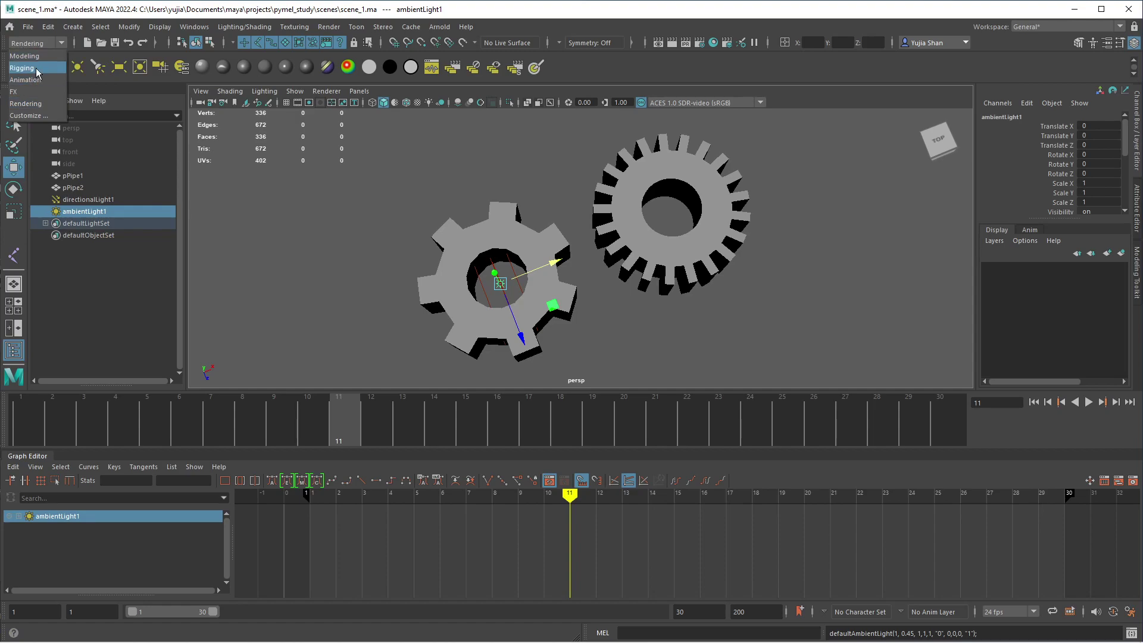
{"action": "left_click", "coordinate": [36, 68]}
{"action": "left_click", "coordinate": [231, 27]}
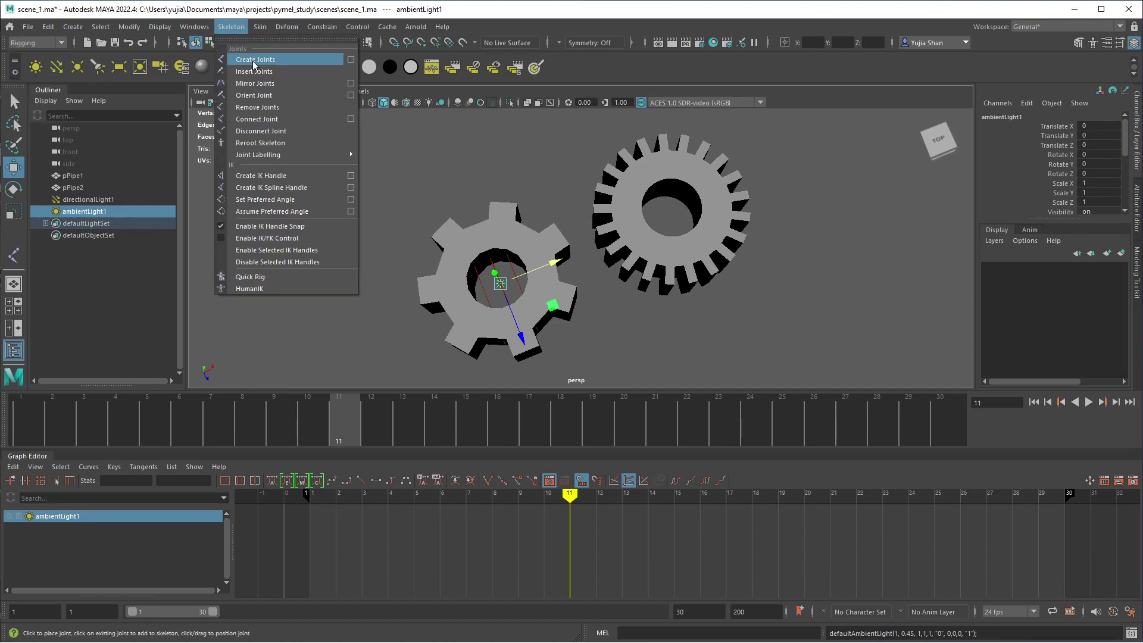
{"action": "left_click", "coordinate": [250, 60]}
{"action": "left_click", "coordinate": [403, 220]}
{"action": "left_click", "coordinate": [468, 165]}
{"action": "left_click", "coordinate": [557, 172]}
{"action": "left_click", "coordinate": [631, 295]}
{"action": "left_click", "coordinate": [431, 368]}
{"action": "left_click", "coordinate": [289, 307]}
{"action": "key", "text": "ctrl+z"}
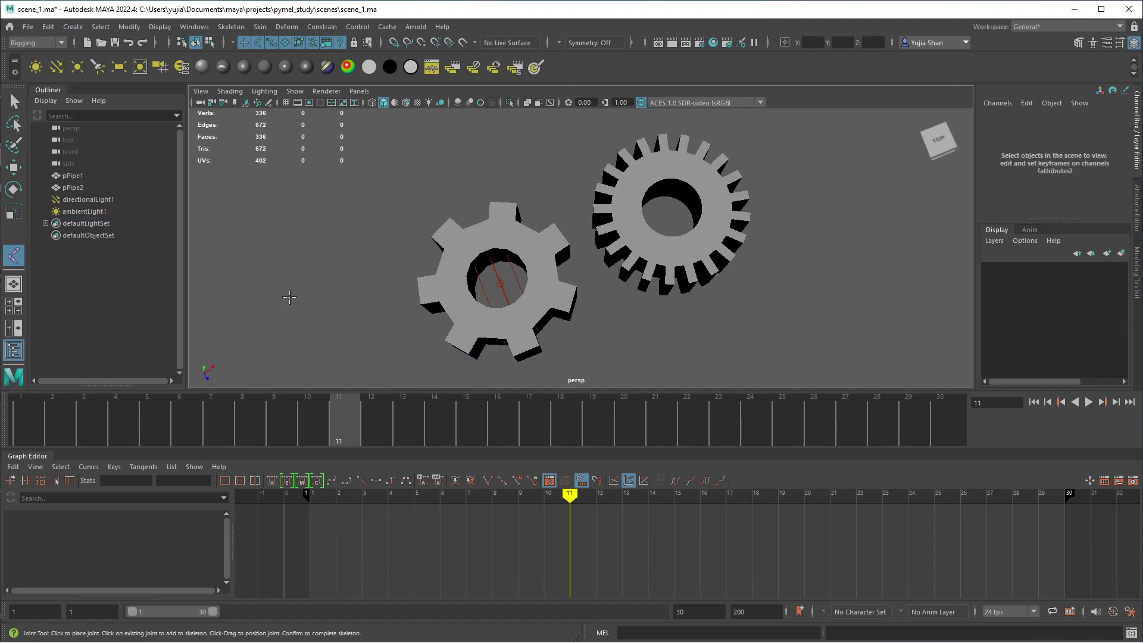
Draw a five-joint chain curving around the 7-tooth gear, and finish it with the Move tool active
{"action": "left_click", "coordinate": [278, 172]}
{"action": "left_click", "coordinate": [488, 204]}
{"action": "left_click", "coordinate": [588, 245]}
{"action": "left_click", "coordinate": [428, 378]}
{"action": "left_click", "coordinate": [269, 322]}
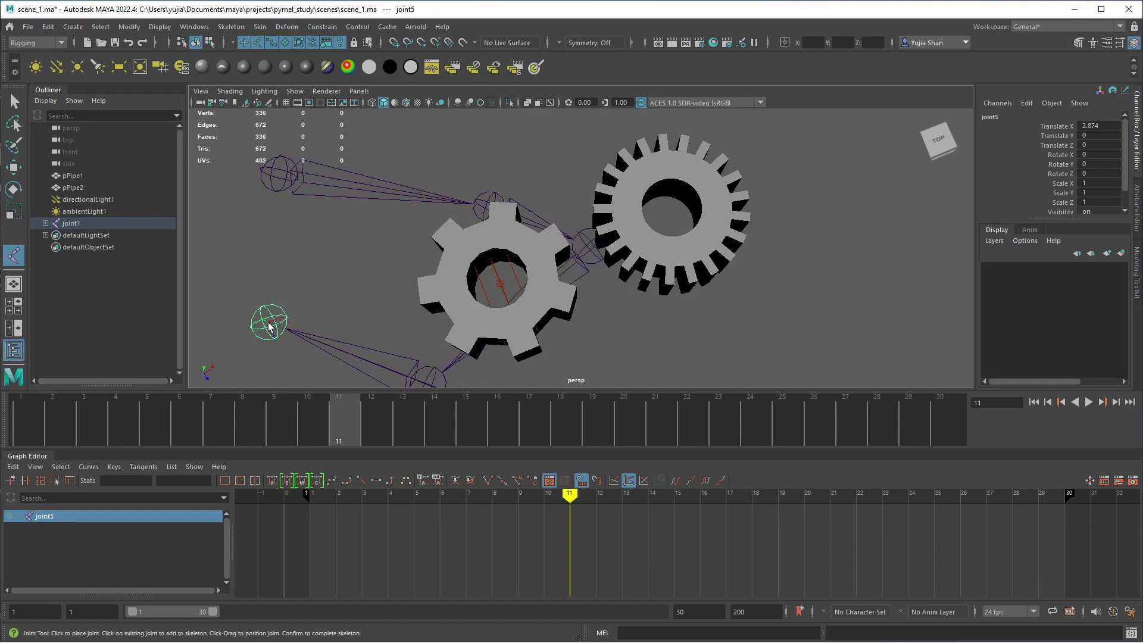
{"action": "key", "text": "Return"}
{"action": "key", "text": "w"}
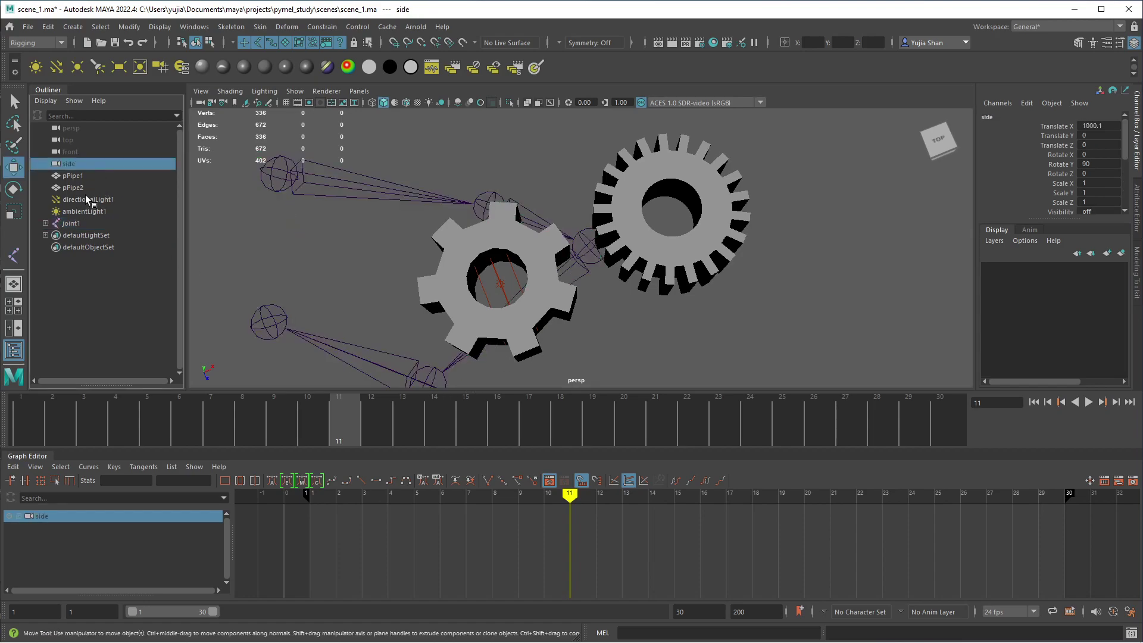
Inspect pPipe1, joint1 and pPipe2 by selecting each in turn
{"action": "left_click", "coordinate": [88, 175]}
{"action": "left_click", "coordinate": [84, 223]}
{"action": "left_click", "coordinate": [85, 187]}
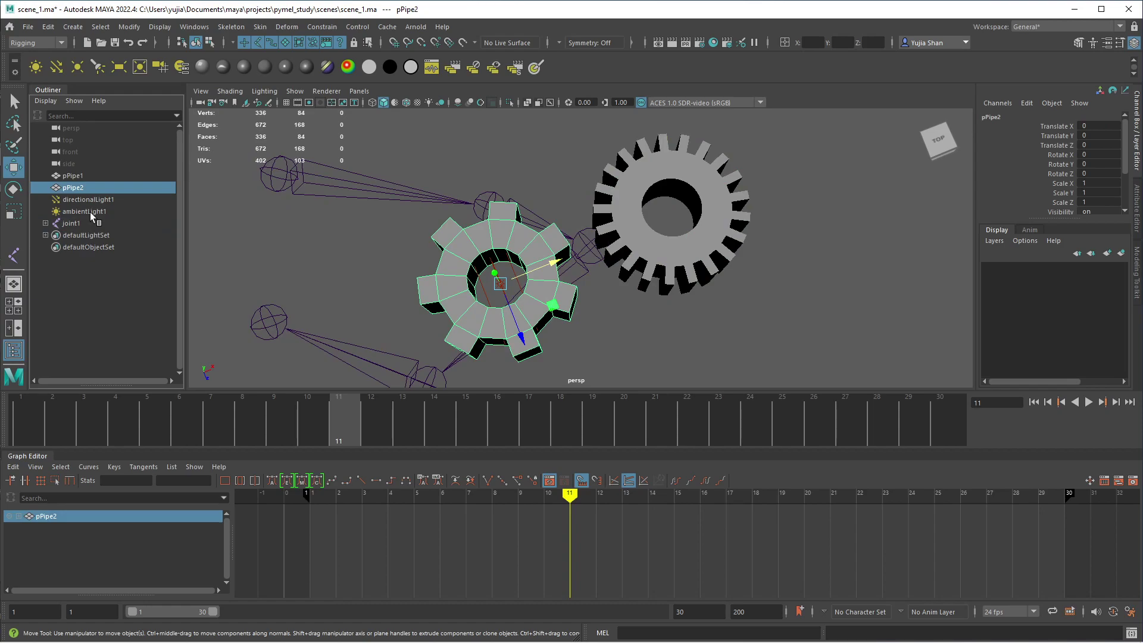
Select ambientLight1 and switch the shelf to the Rigging set
{"action": "left_click", "coordinate": [91, 212]}
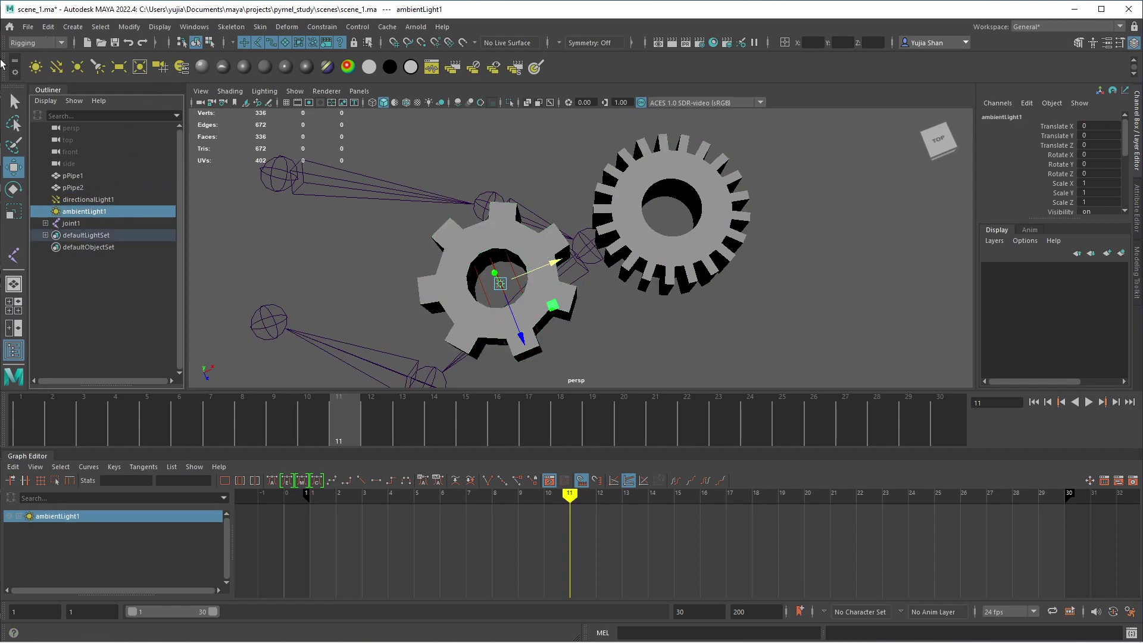
{"action": "left_click", "coordinate": [48, 42]}
{"action": "left_click", "coordinate": [39, 78]}
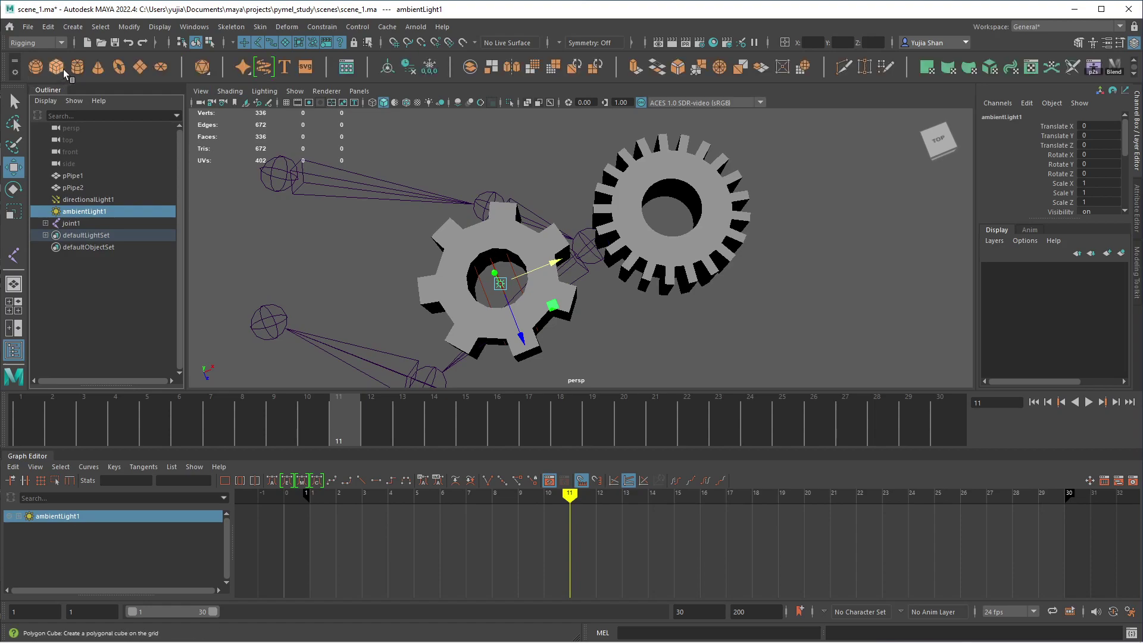
{"action": "left_click", "coordinate": [16, 62]}
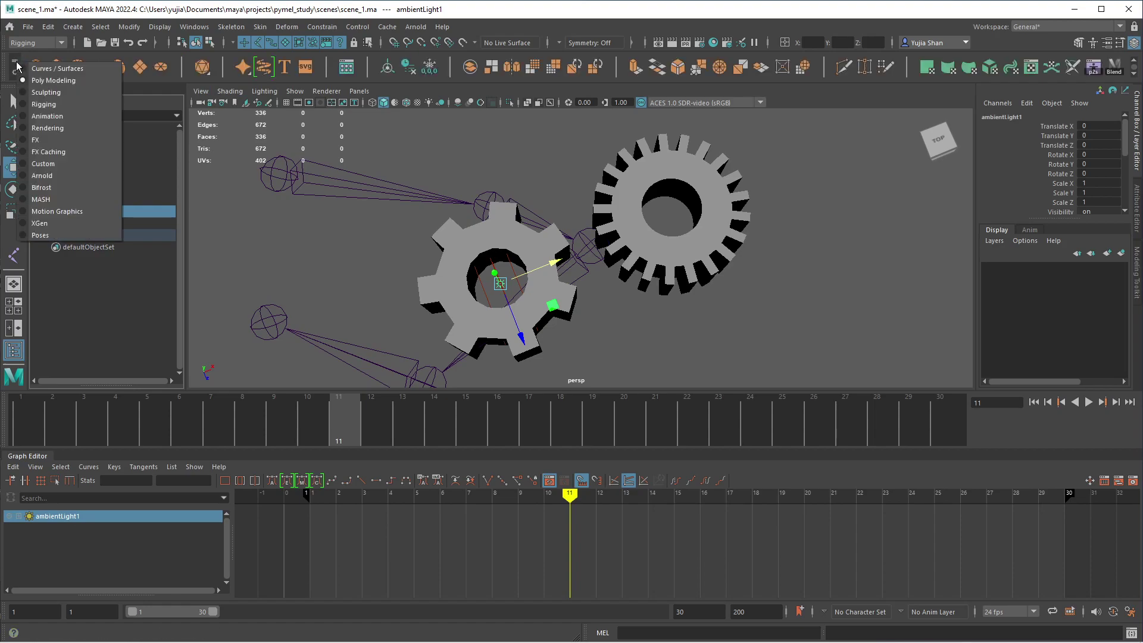
{"action": "left_click", "coordinate": [55, 103]}
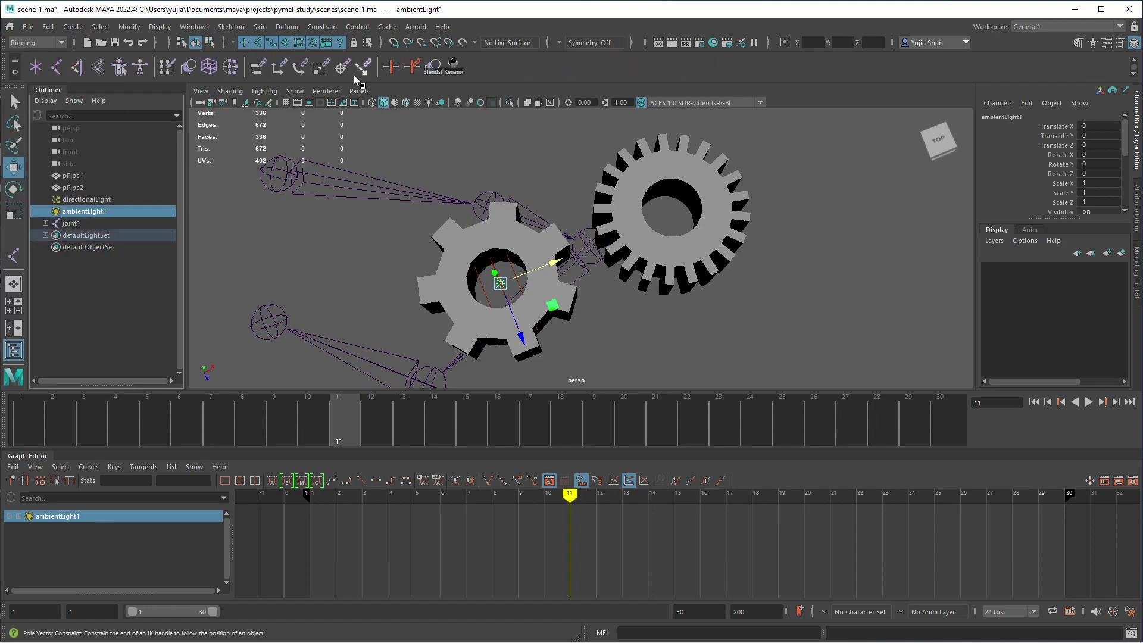
Run the custom Rename script to add _geo, _lgt and _jnt suffixes to the scene objects, and expand the full joint hierarchy
{"action": "scroll", "coordinate": [463, 123], "scroll_direction": "down", "scroll_amount": 2}
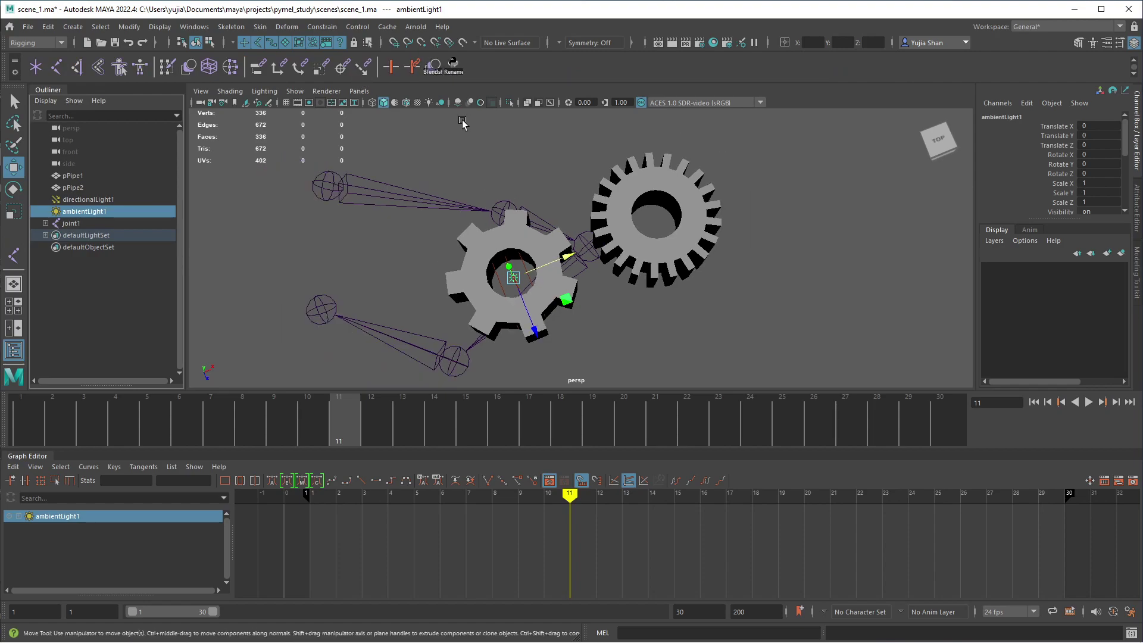
{"action": "left_click", "coordinate": [460, 71]}
{"action": "left_click", "coordinate": [45, 223], "text": "shift"}
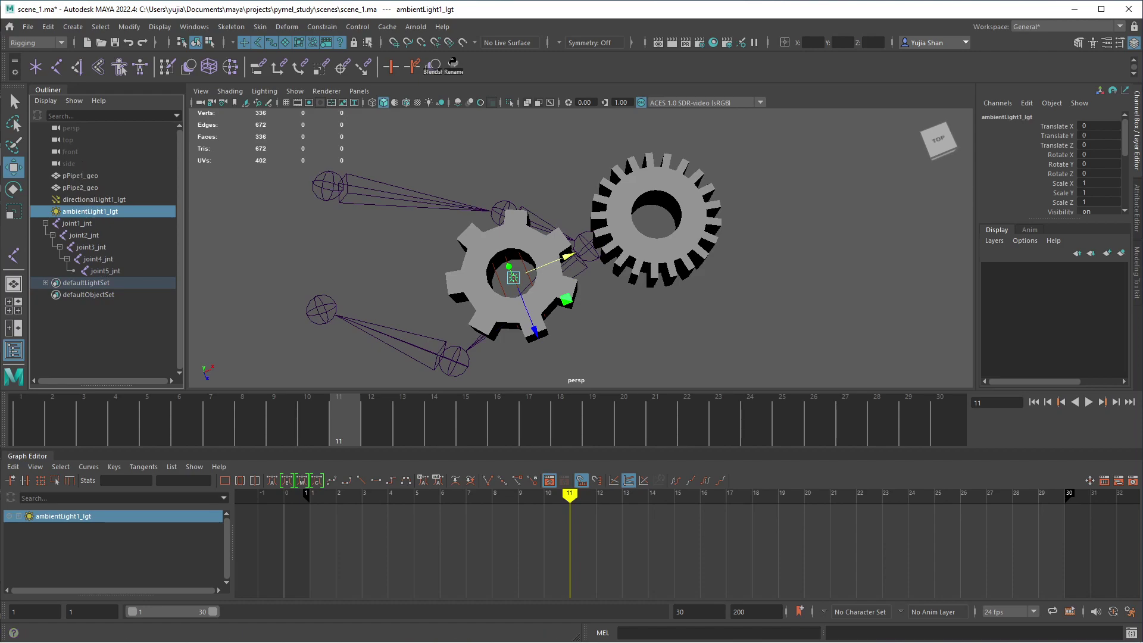
{"action": "key", "text": "alt+Tab"}
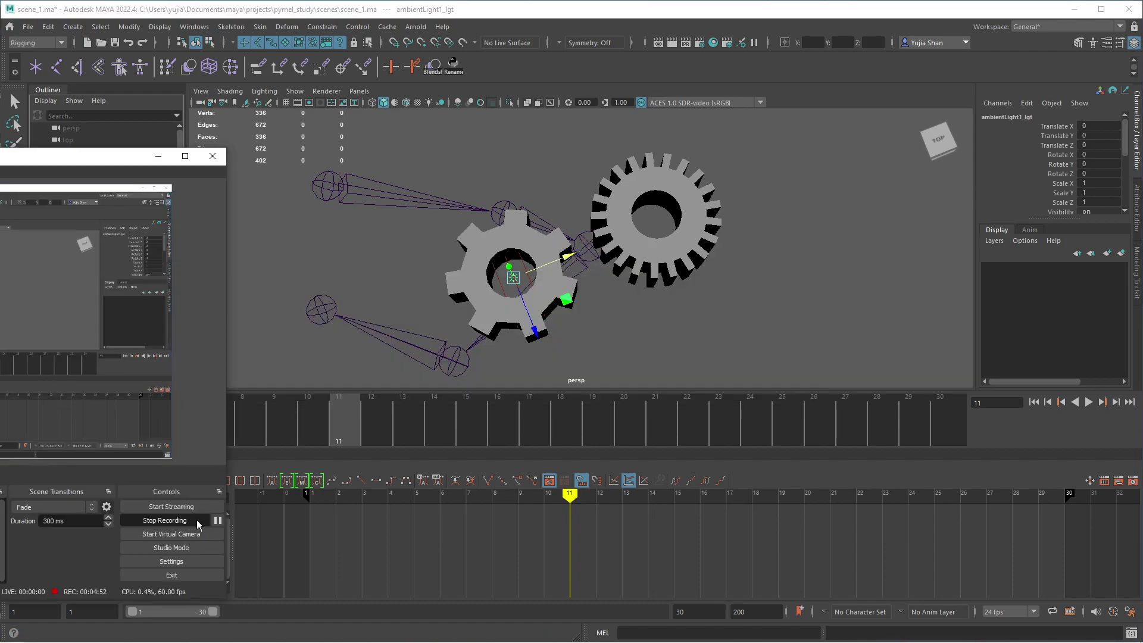